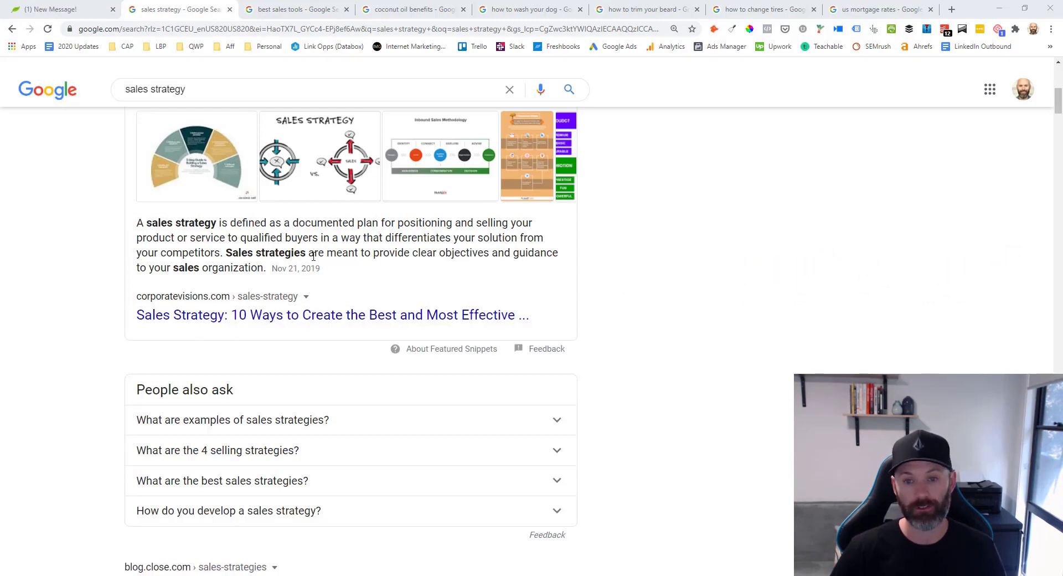
Step: Compare the Google results for best sales tools, how to wash your dog, how to change tires and us mortgage rates
click(292, 9)
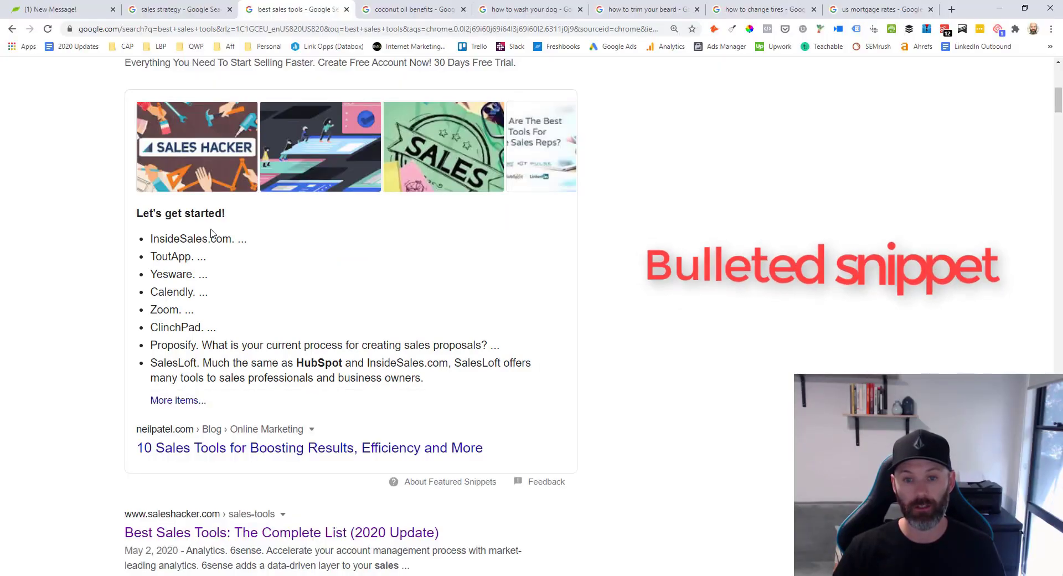
click(536, 10)
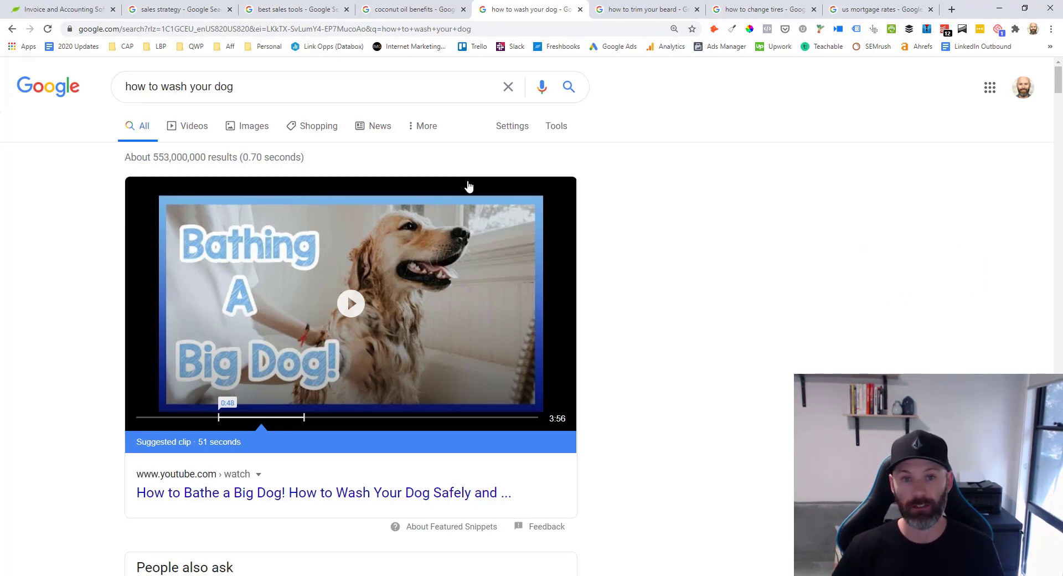
click(737, 11)
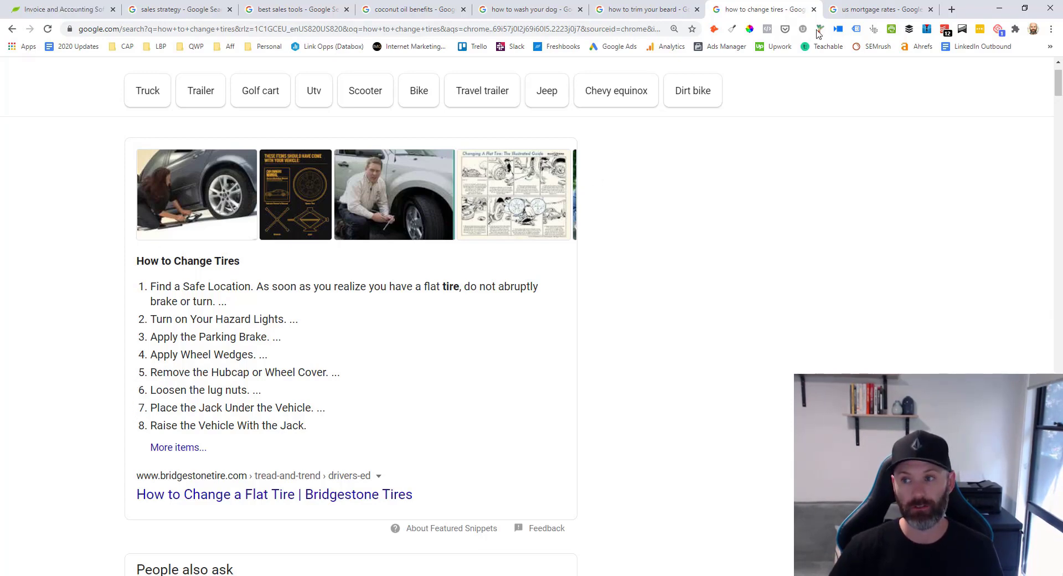
click(906, 7)
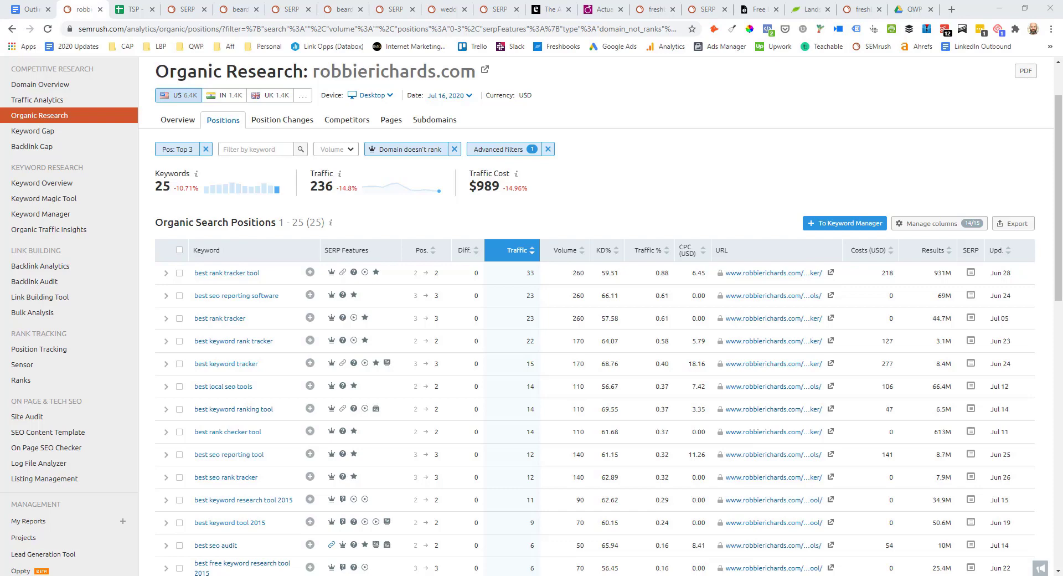
click(122, 12)
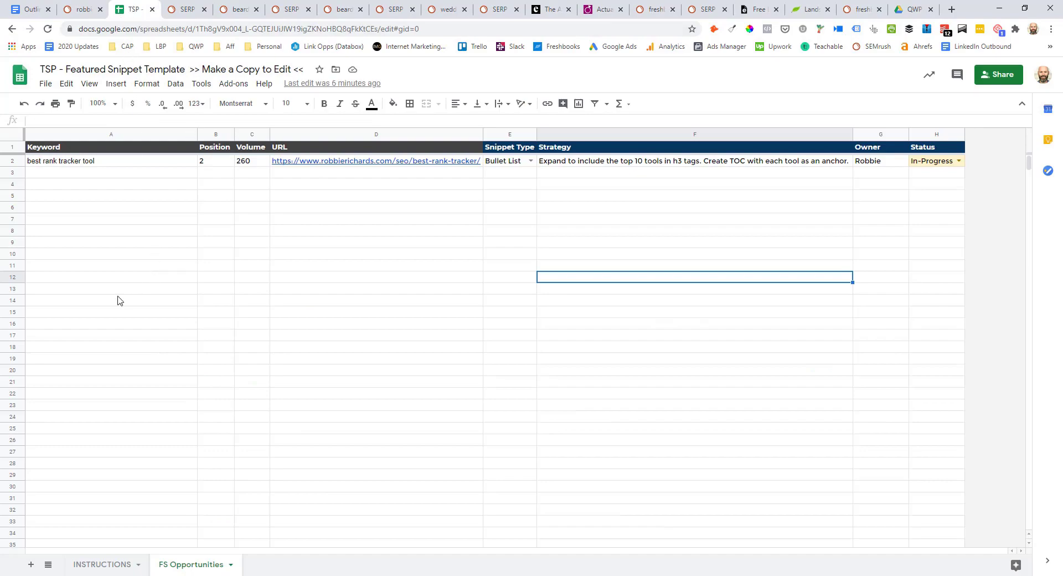
click(102, 564)
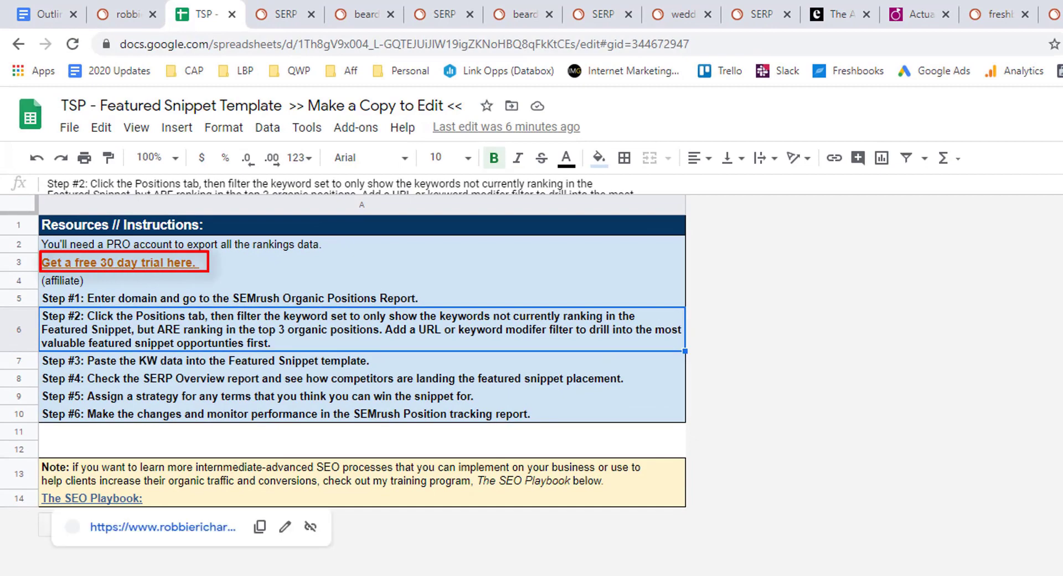
key(ctrl+shift+Tab)
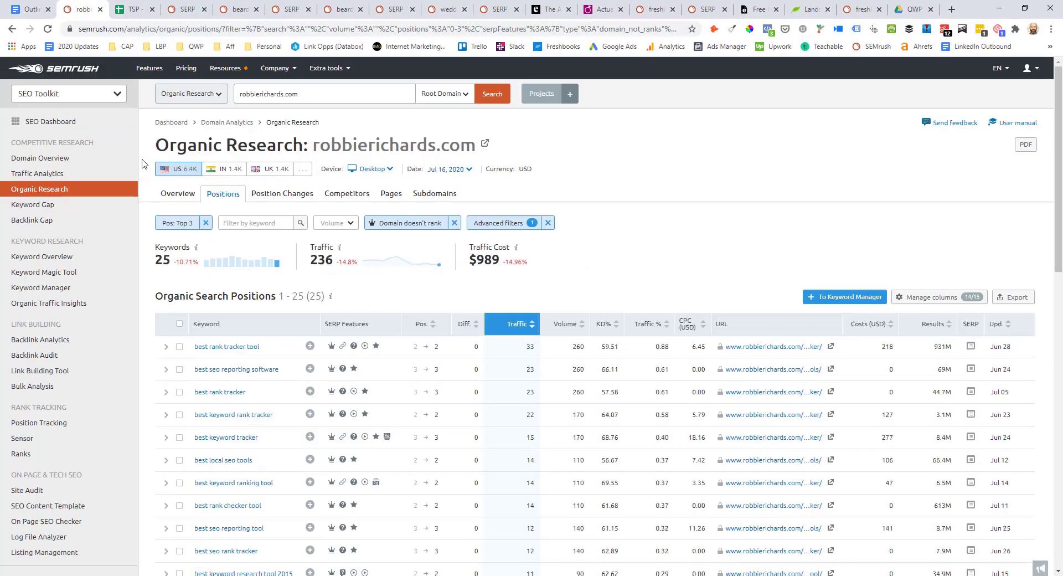
click(110, 97)
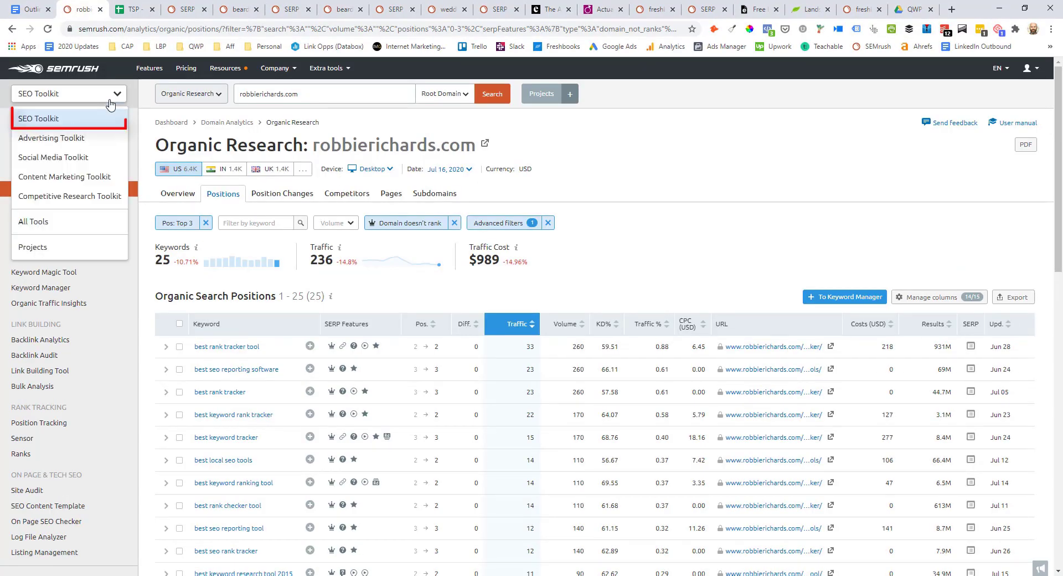
click(83, 114)
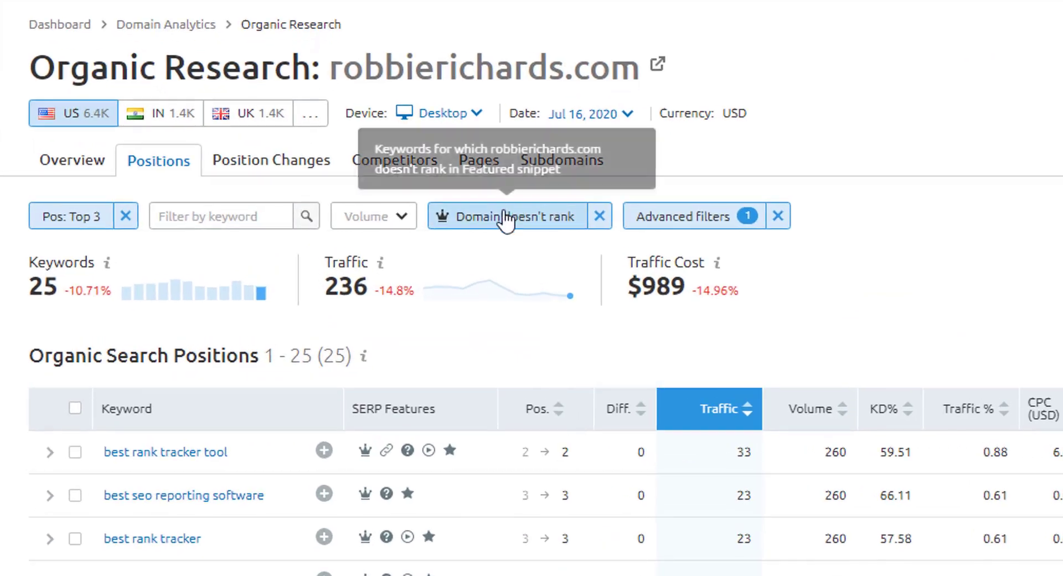
click(506, 218)
mouse_move(472, 343)
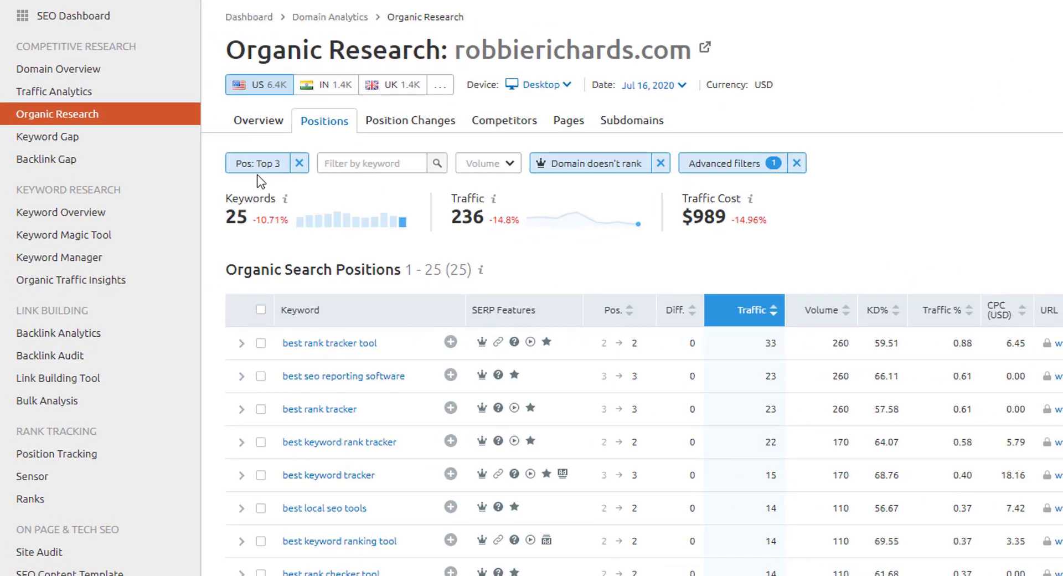
click(272, 156)
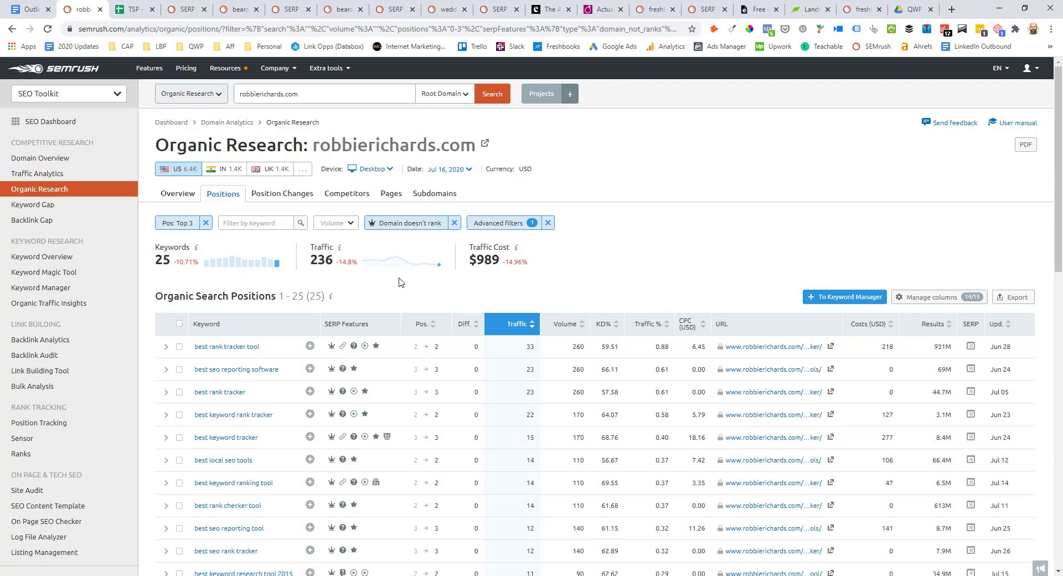
click(481, 231)
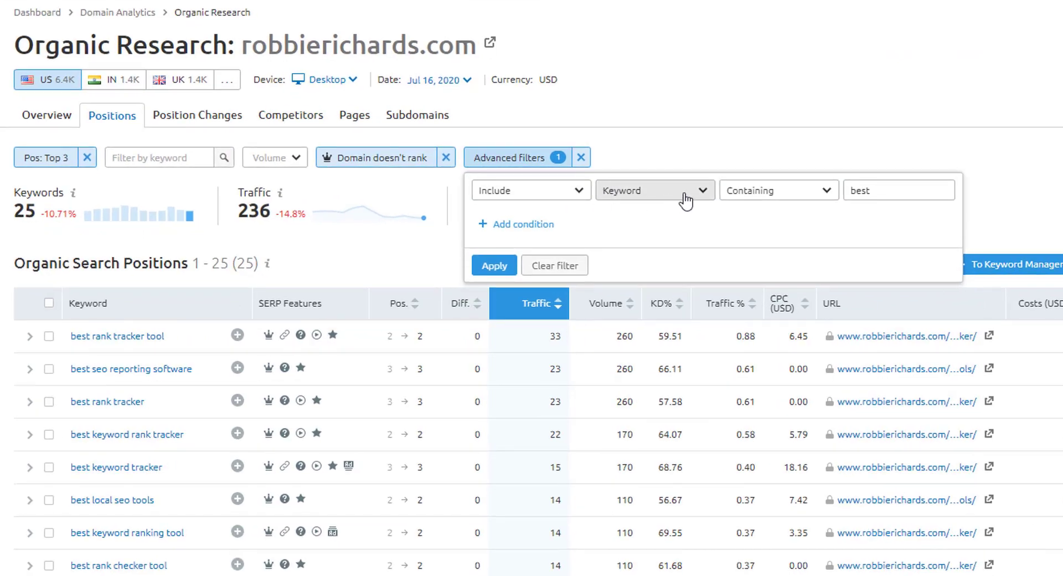
click(866, 184)
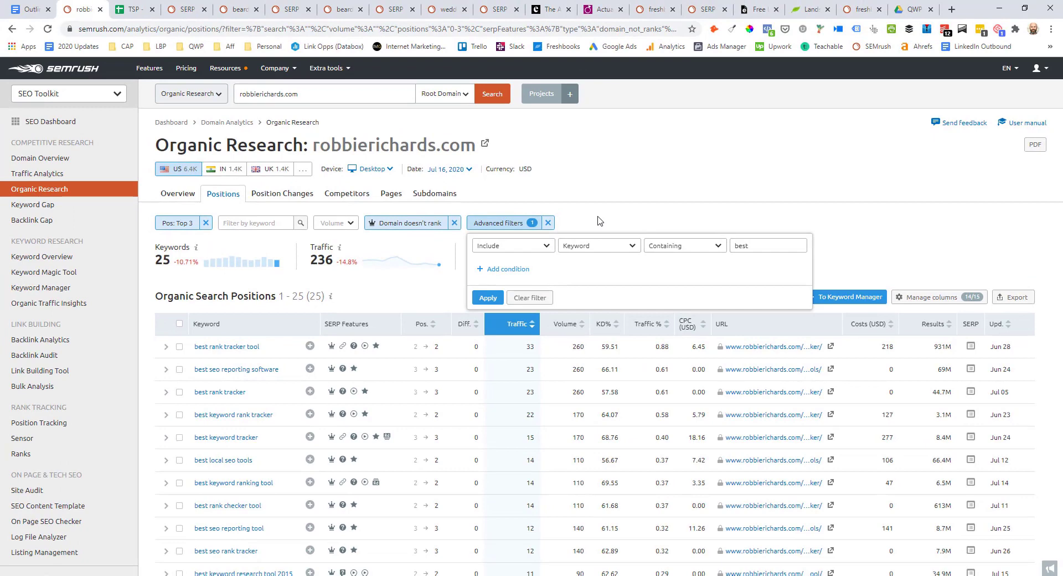
scroll(243, 192, down, 1)
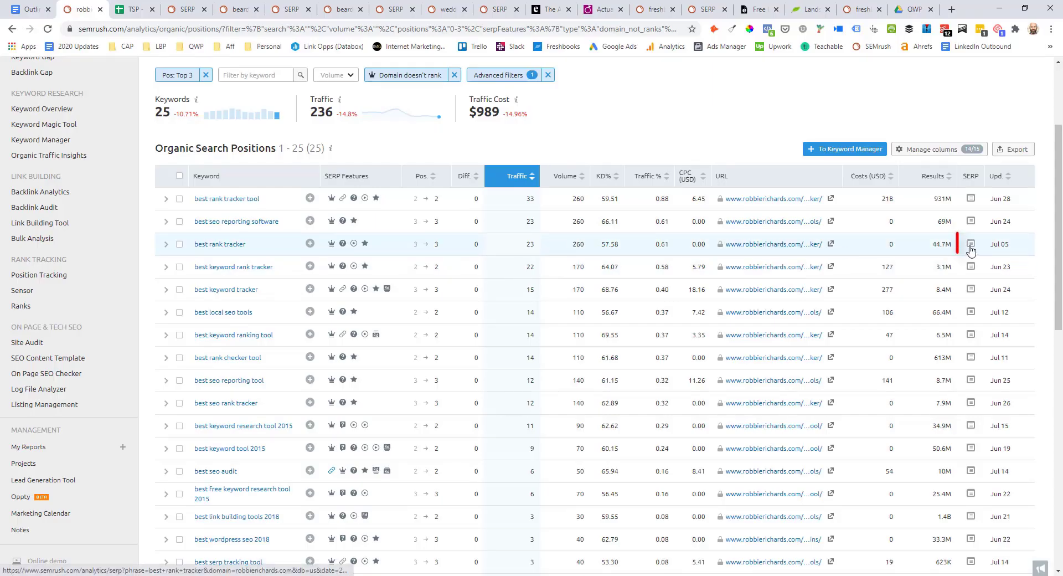
Step: From the best rank tracker featured snippets, open shanebarker.com's '17 Best Rank Tracker Tools' article
click(189, 12)
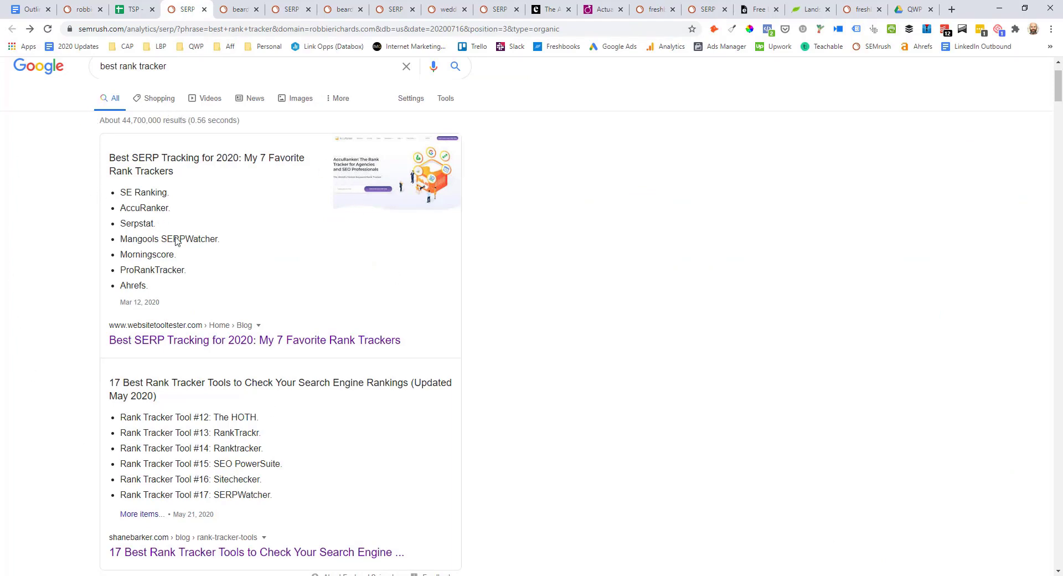
scroll(178, 211, down, 1)
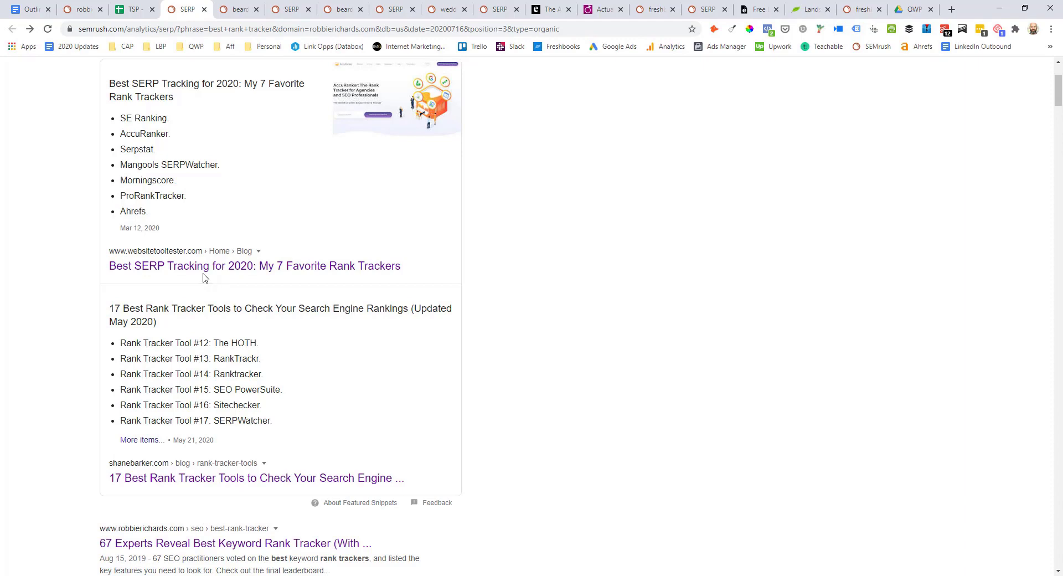
click(166, 308)
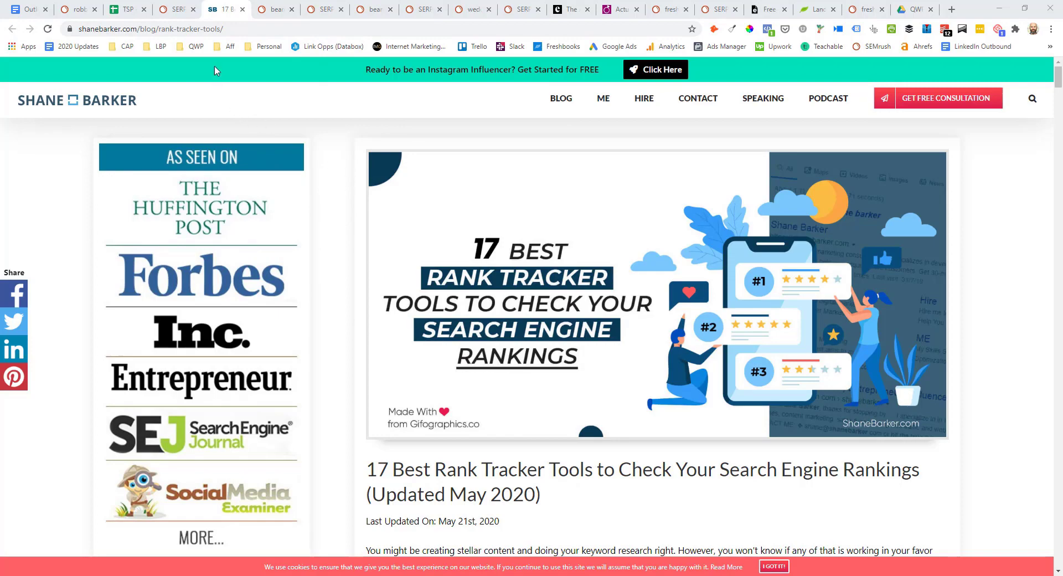
Step: Compare the shanebarker.com article against the Google results and preview it in a mobile layout
scroll(385, 214, down, 4)
scroll(388, 209, down, 2)
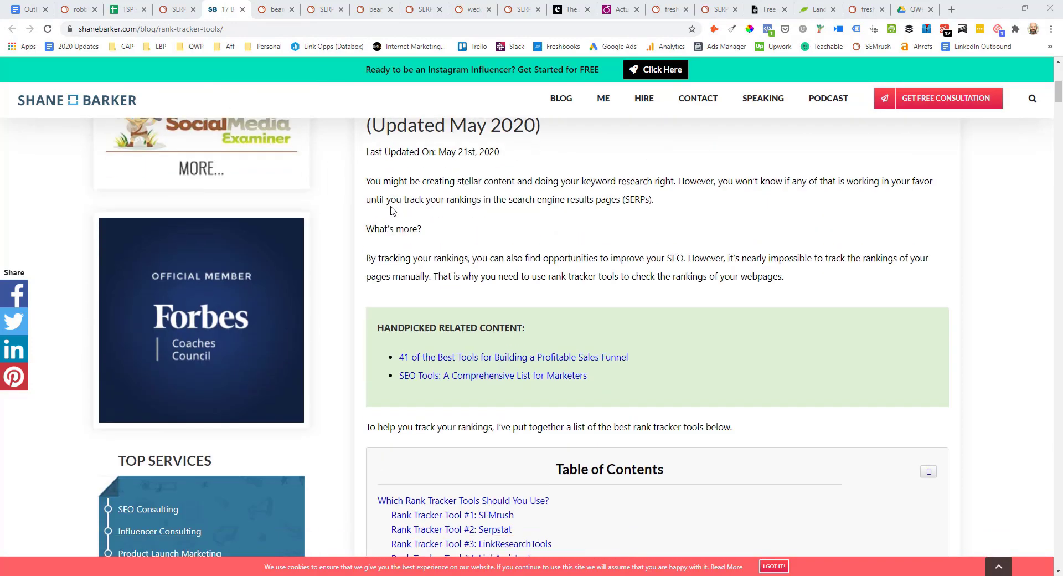
key(ctrl+shift+Tab)
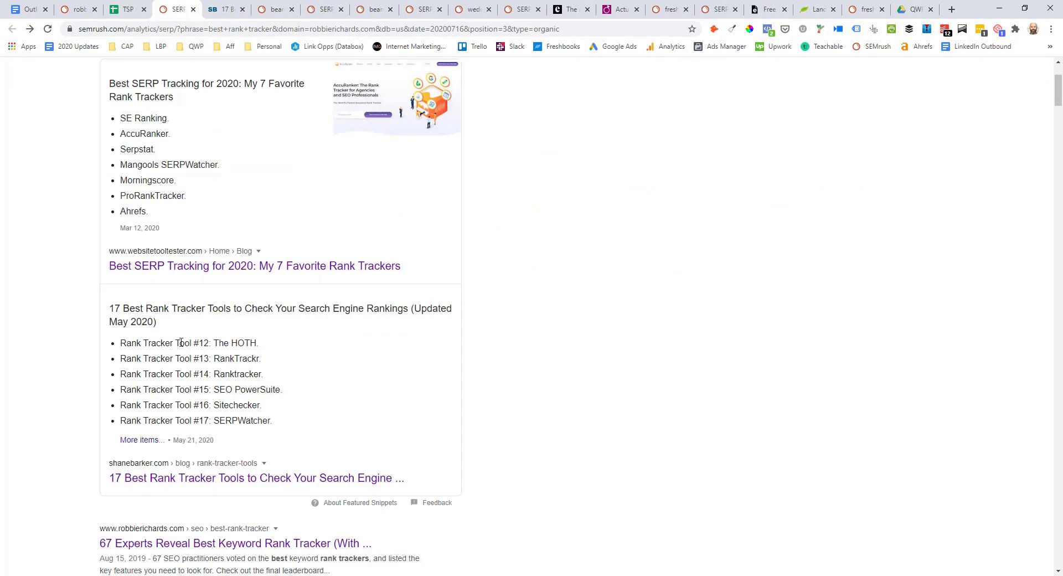
key(ctrl+Tab)
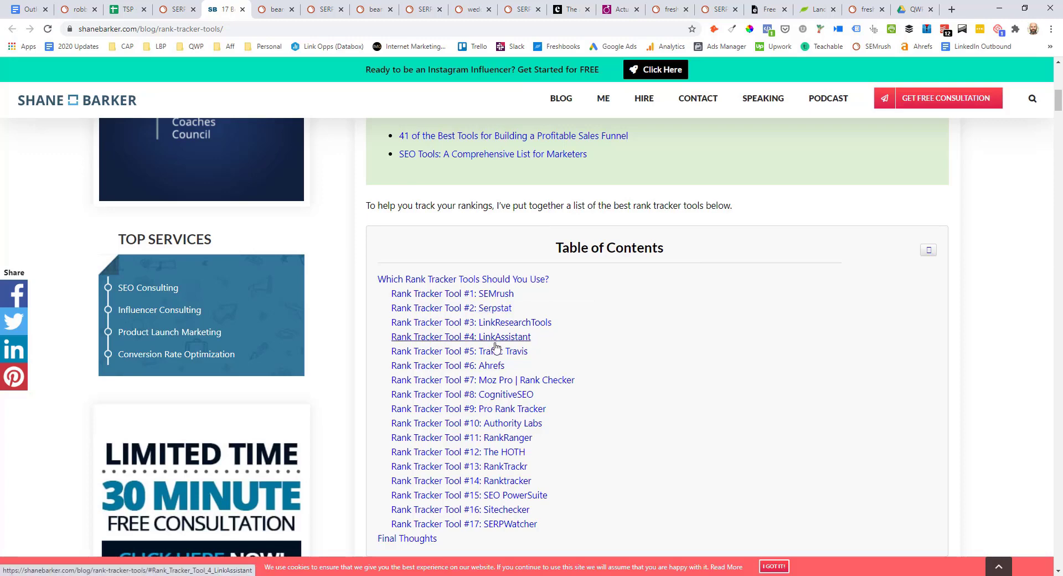
scroll(500, 347, down, 7)
scroll(504, 345, down, 1)
right_click(426, 225)
key(Escape)
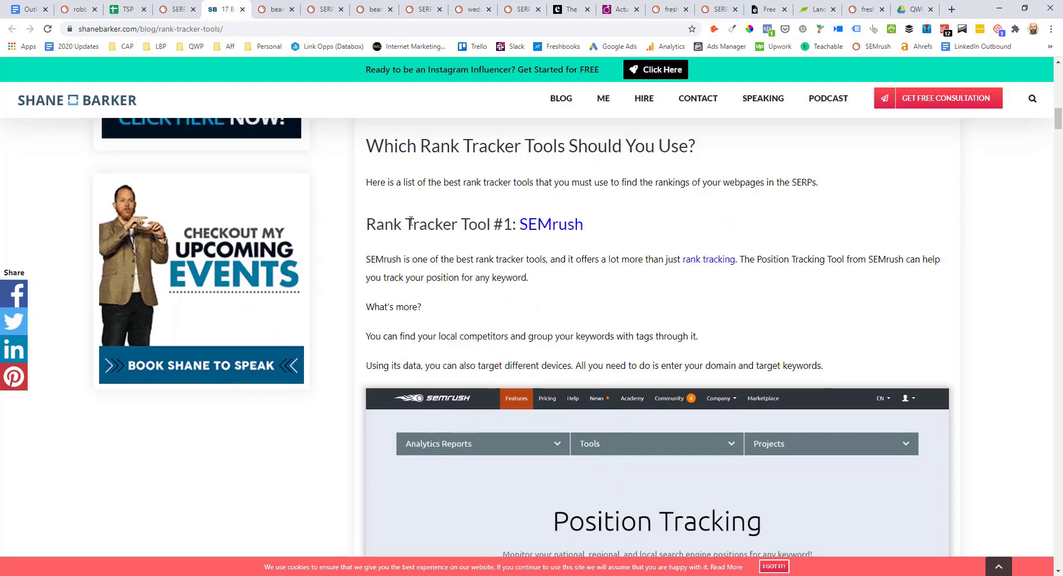
key(ctrl+shift+i)
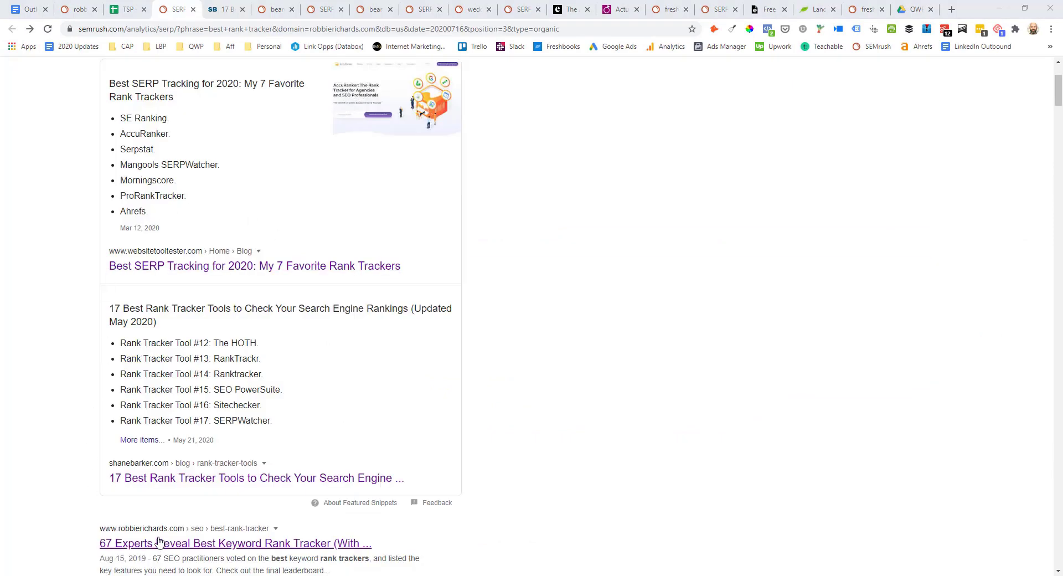
Step: Open robbierichards.com's '67 Experts Reveal Best Keyword Rank Trackers' result in a new tab and view it
right_click(130, 543)
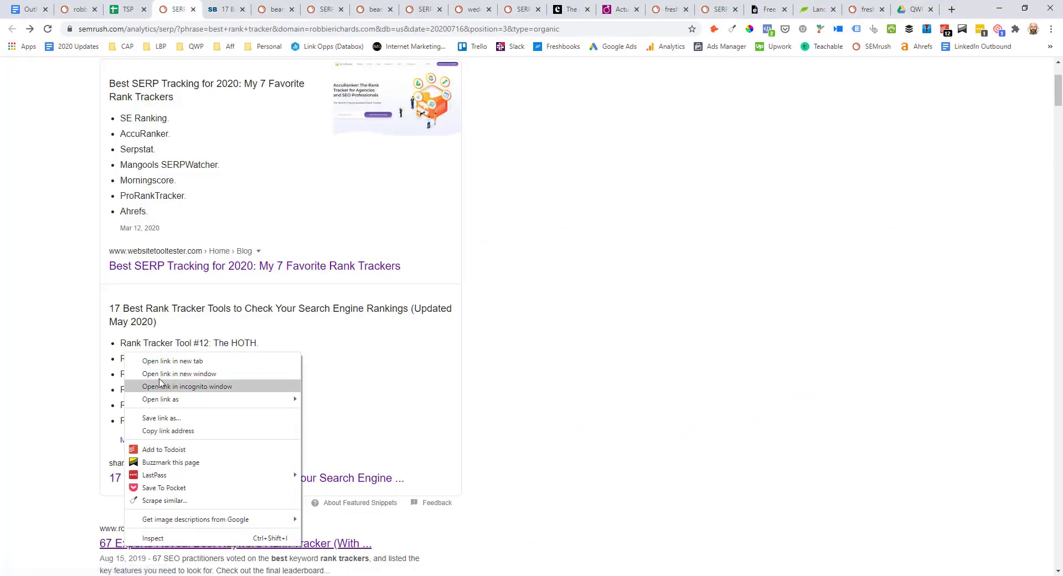
click(152, 361)
click(267, 9)
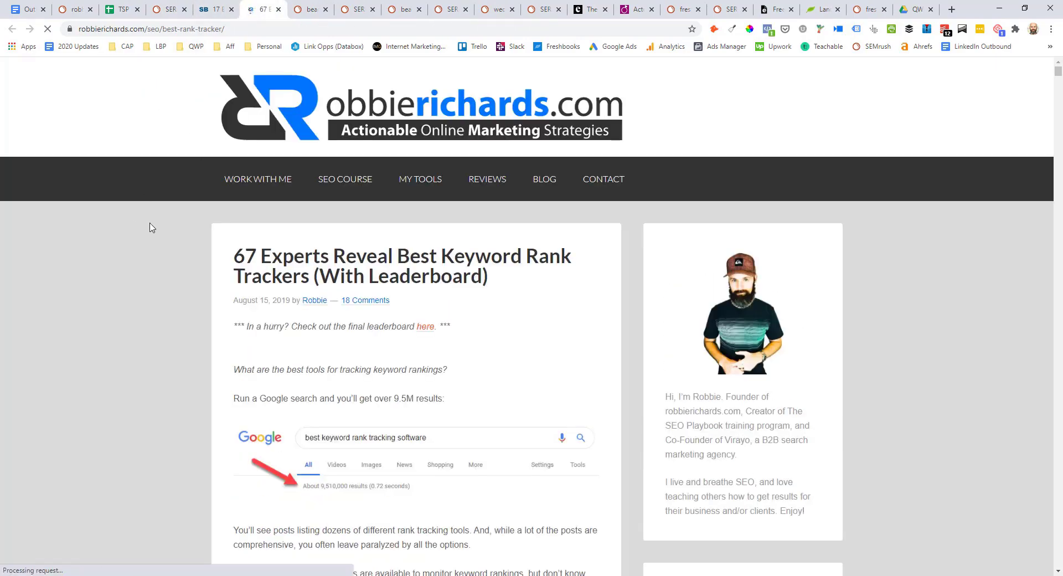
Step: Read through the 67 Experts rank tracker article, then bring up the TSP - Featured Snippet Template spreadsheet
scroll(166, 216, down, 10)
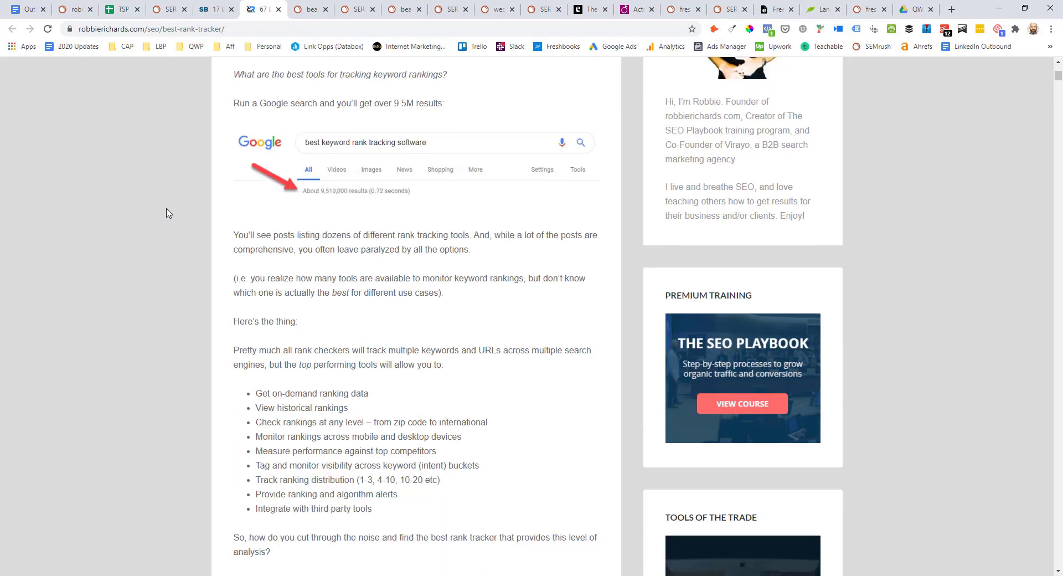
scroll(244, 105, down, 4)
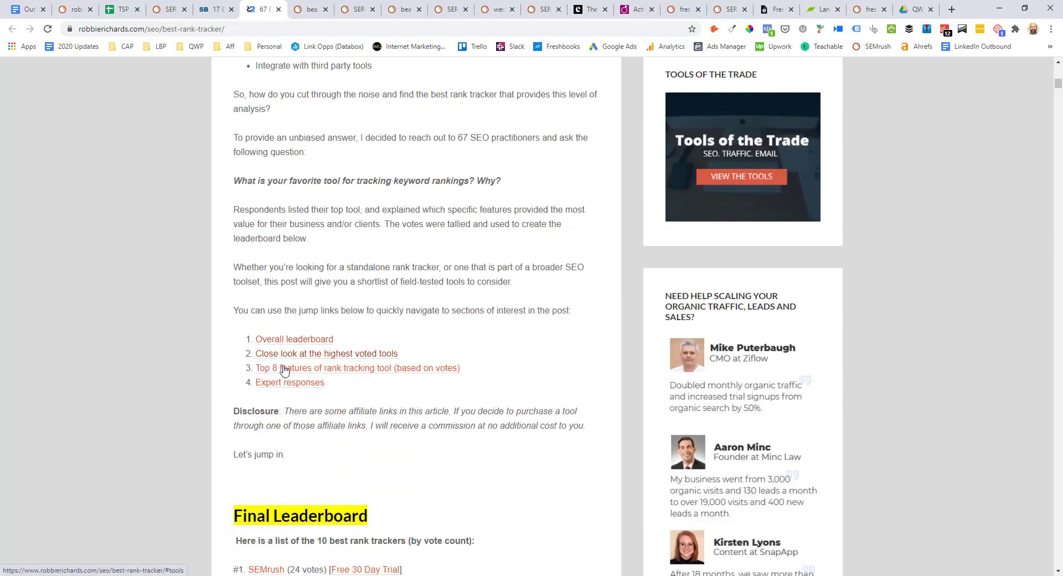
scroll(275, 376, down, 3)
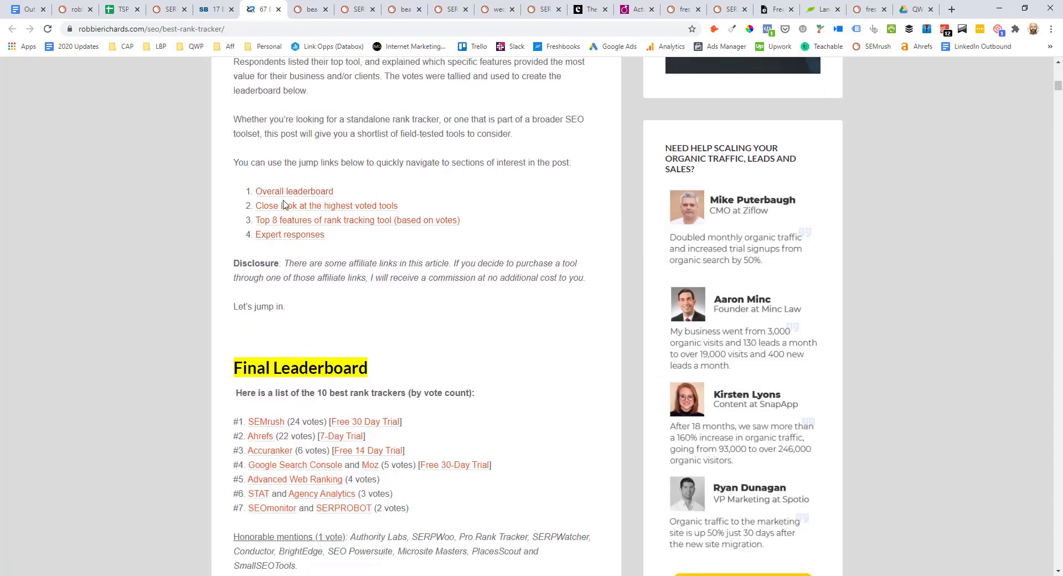
scroll(282, 205, down, 1)
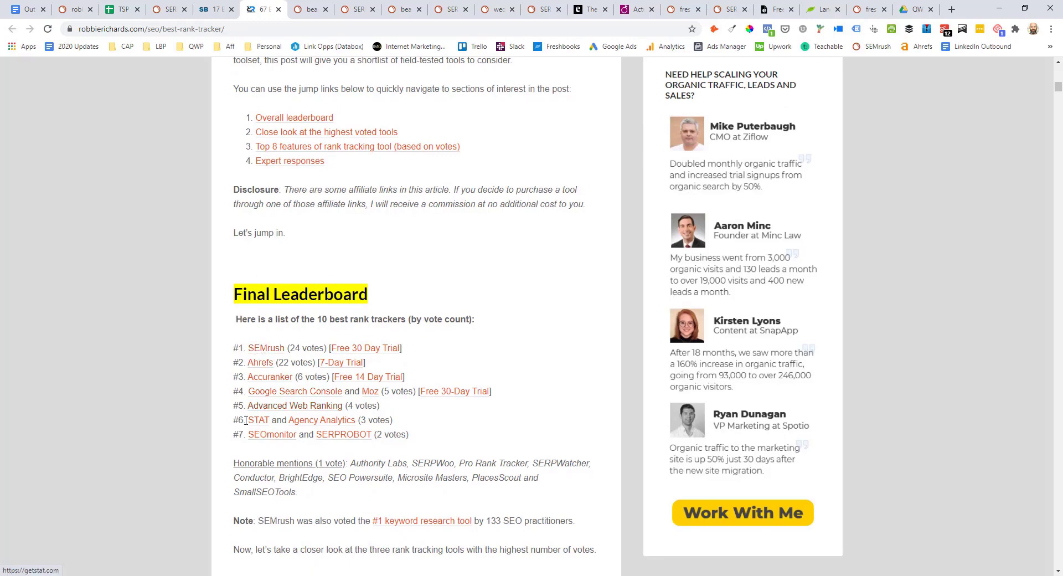
scroll(236, 294, down, 3)
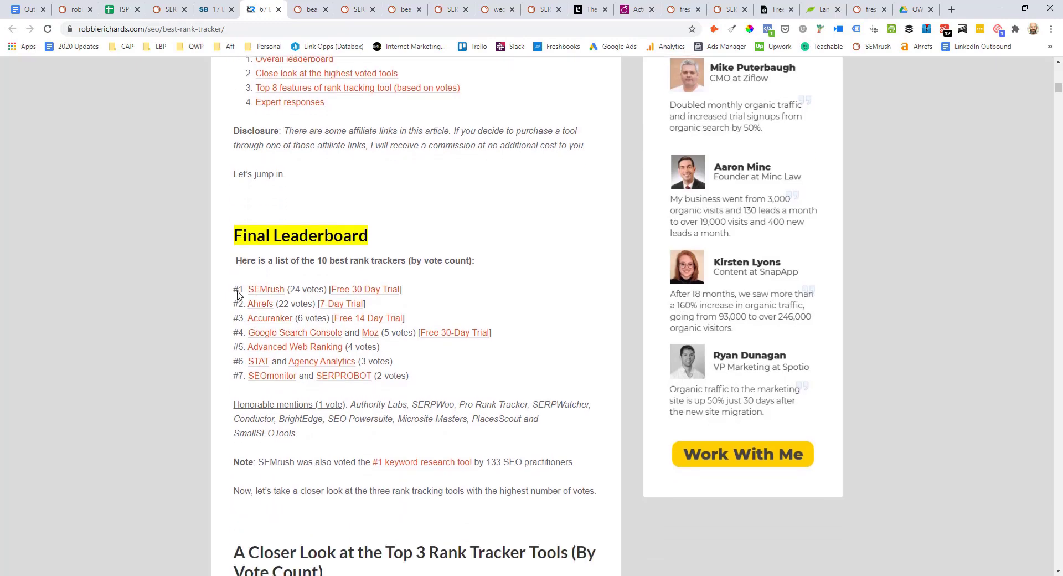
scroll(234, 293, down, 12)
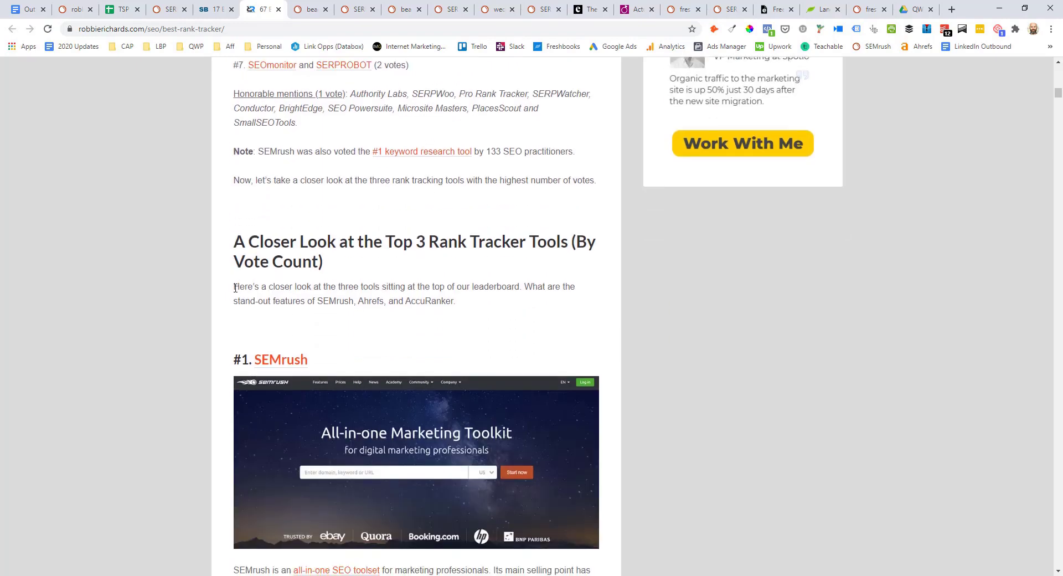
scroll(252, 290, down, 13)
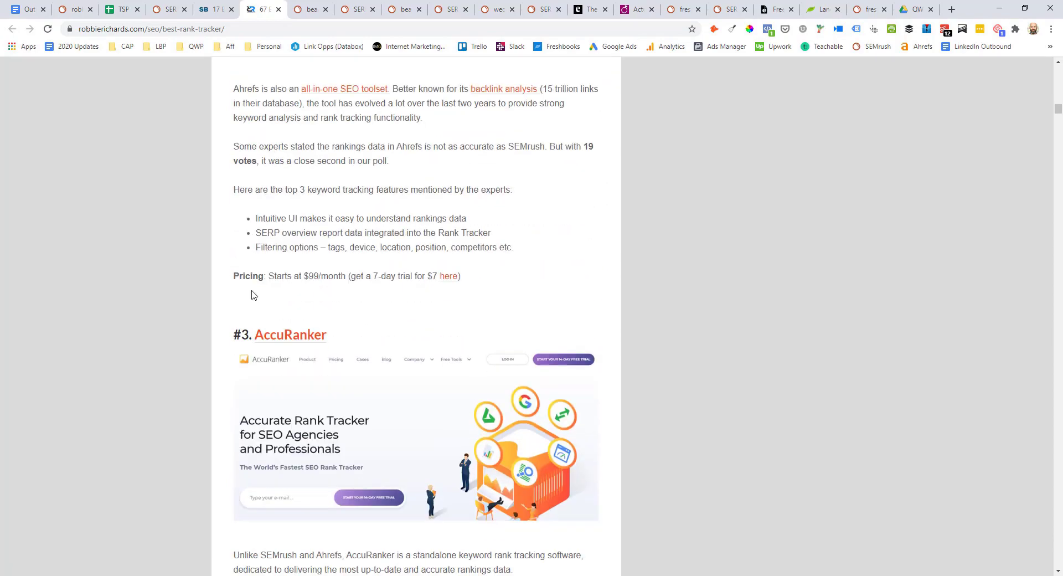
scroll(271, 292, down, 5)
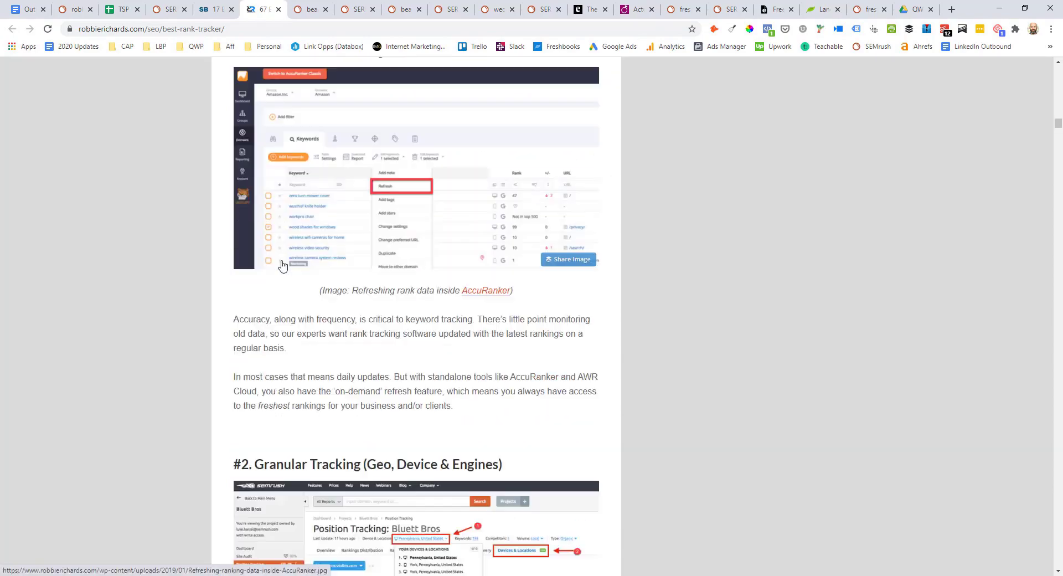
scroll(282, 266, up, 14)
scroll(284, 268, up, 7)
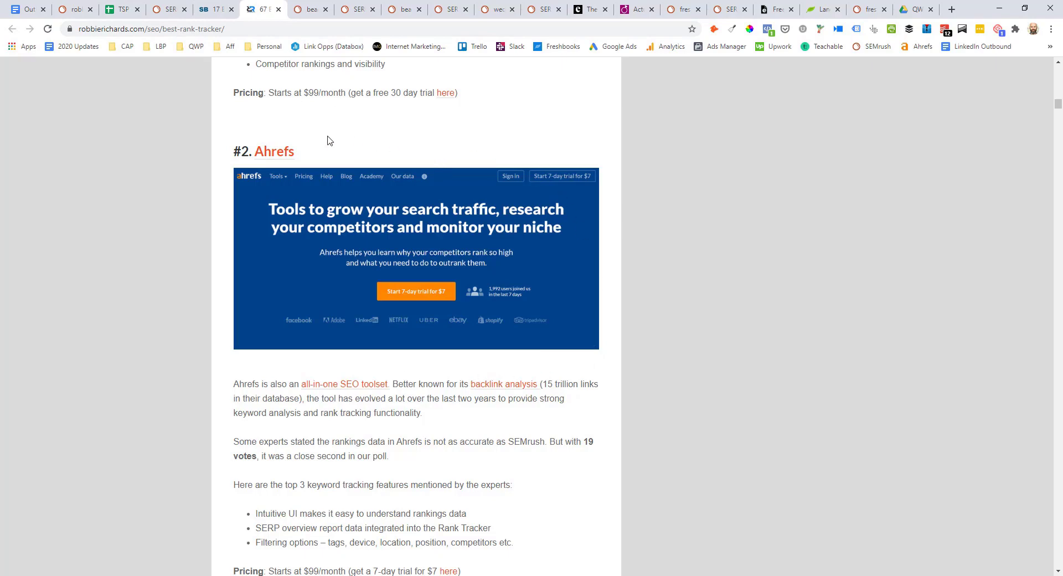
click(123, 12)
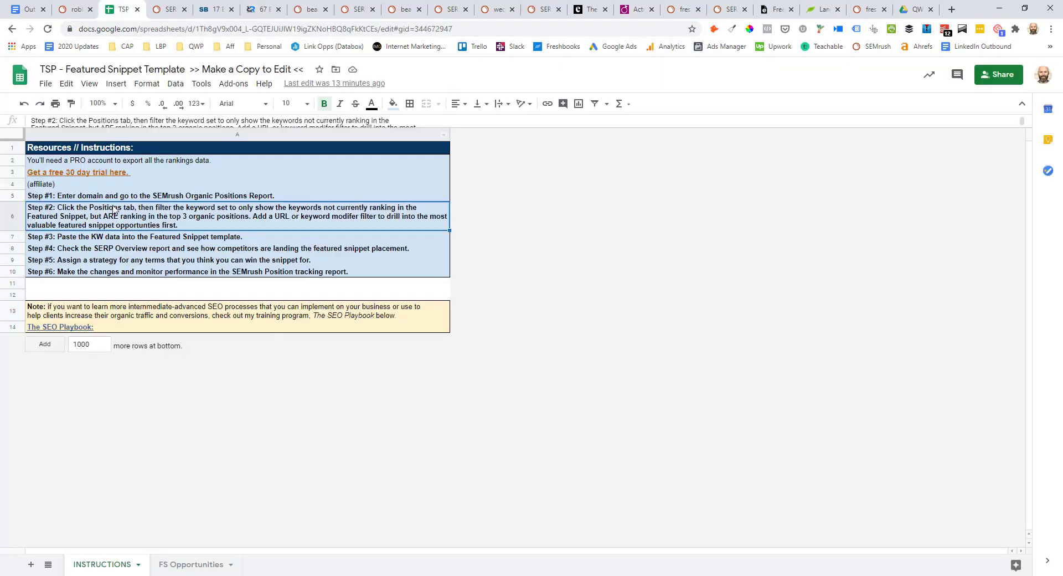
Step: On FS Opportunities, review the best rank tracker tool row's snippet type choices and F2 strategy note
click(176, 564)
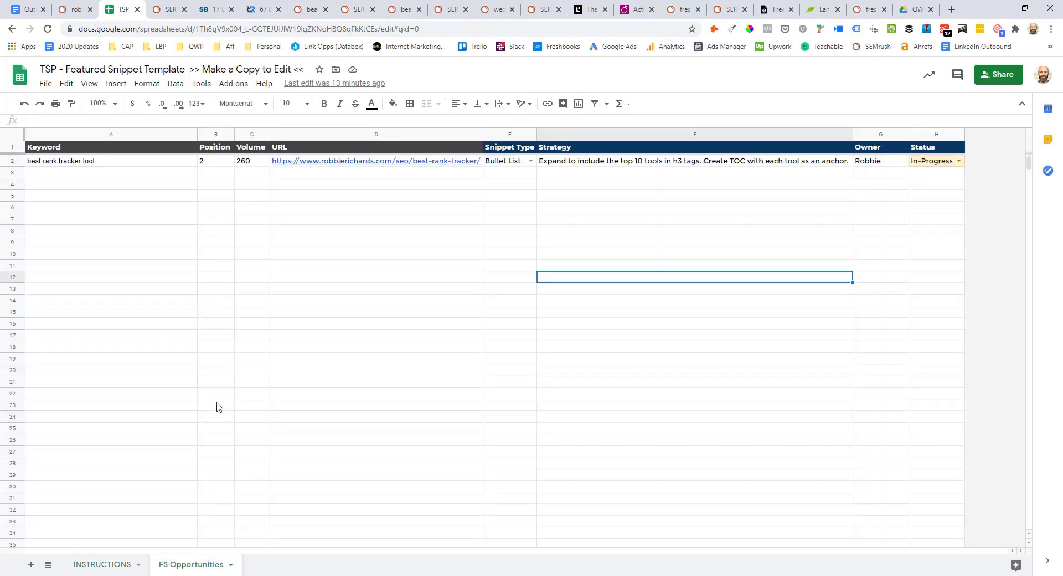
click(152, 276)
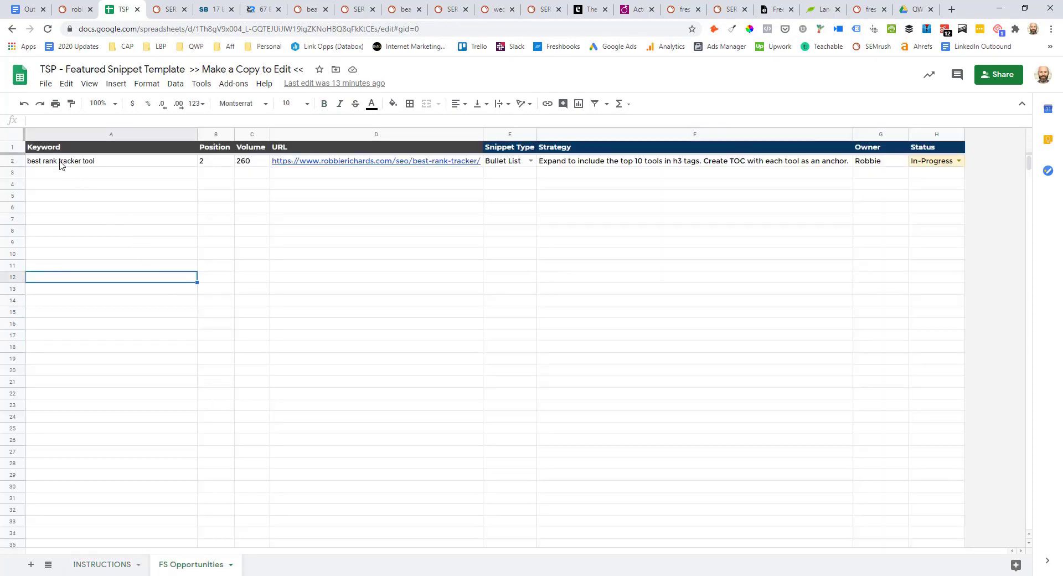
click(530, 161)
click(623, 244)
click(585, 163)
double_click(584, 164)
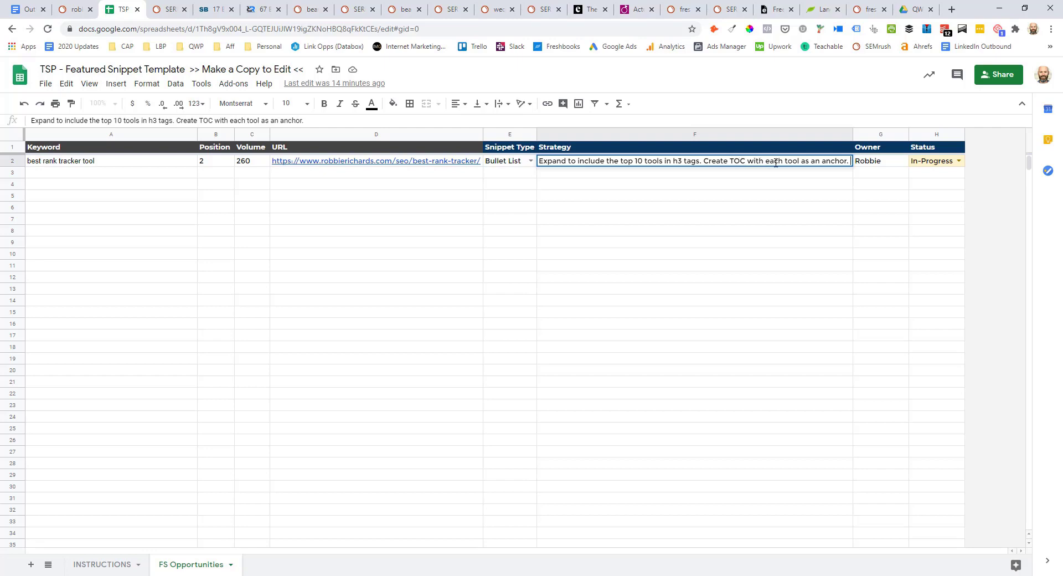
click(814, 186)
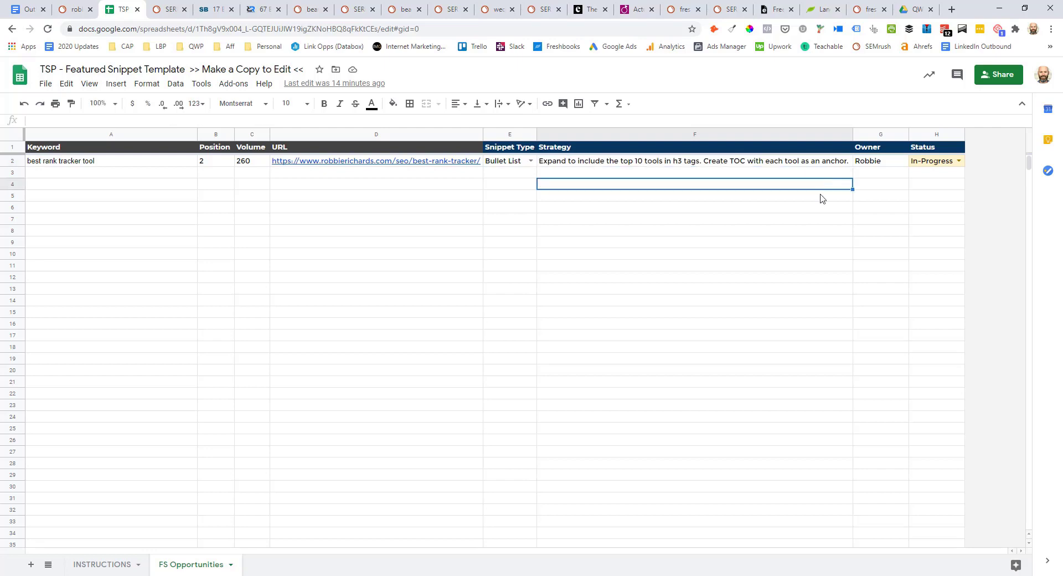
Step: Check the row's Status choices, then move to Beardbrand's Utility Bar product page
click(886, 163)
click(958, 160)
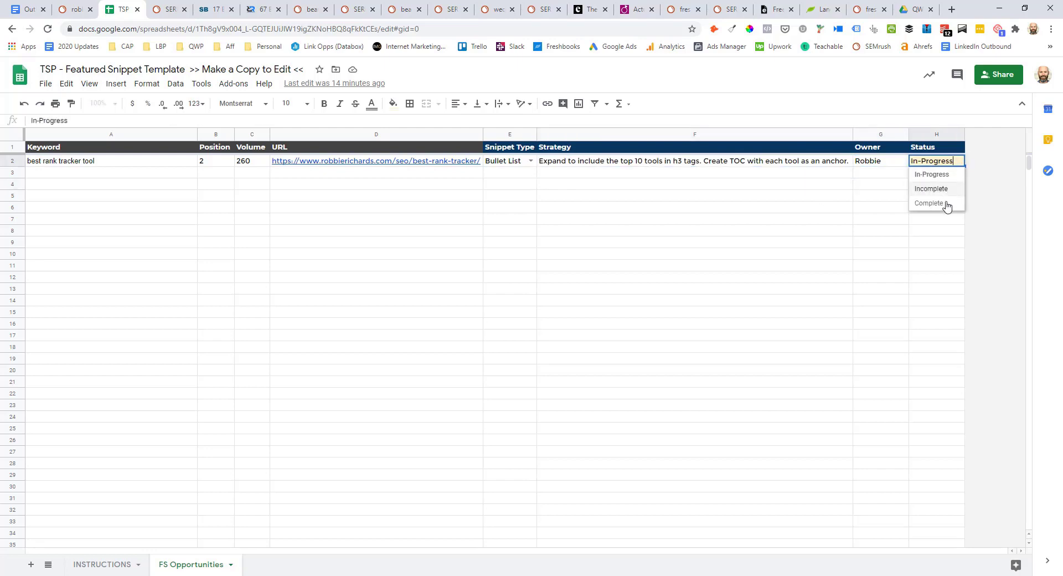
click(766, 209)
click(263, 9)
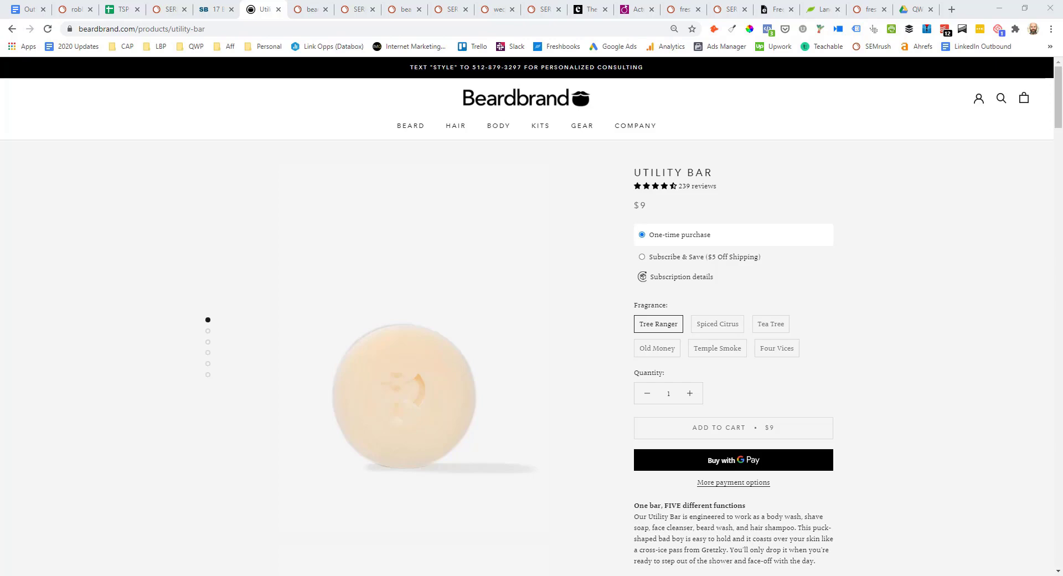
Step: Return to beardbrand.com's filtered top-3 SEMrush report of 1,541 keywords lacking the snippet
click(308, 9)
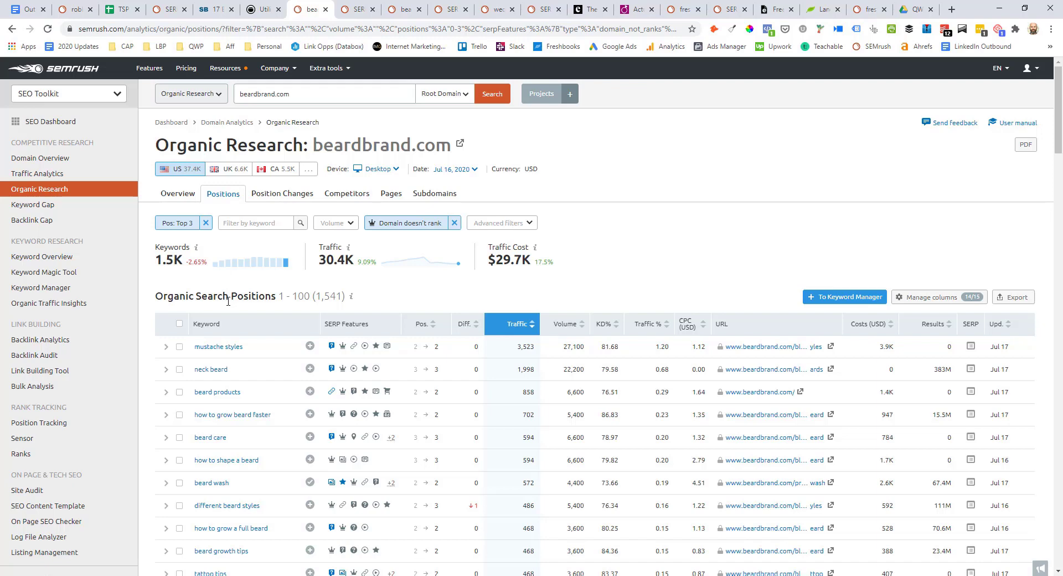
Step: Add an advanced URL-containing '/products' filter, narrowing the report to 6 keywords led by beard wash
click(265, 9)
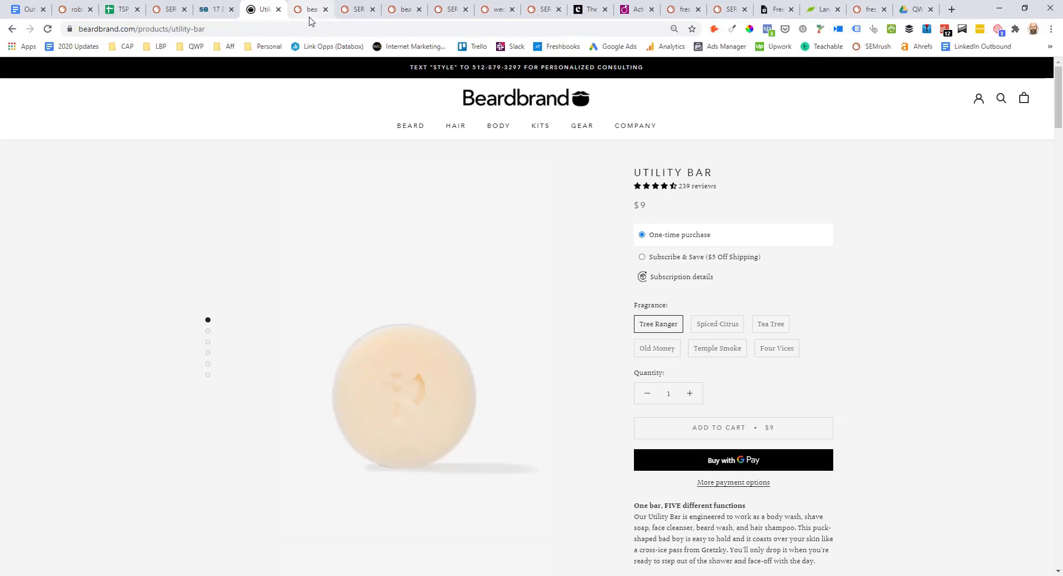
click(306, 9)
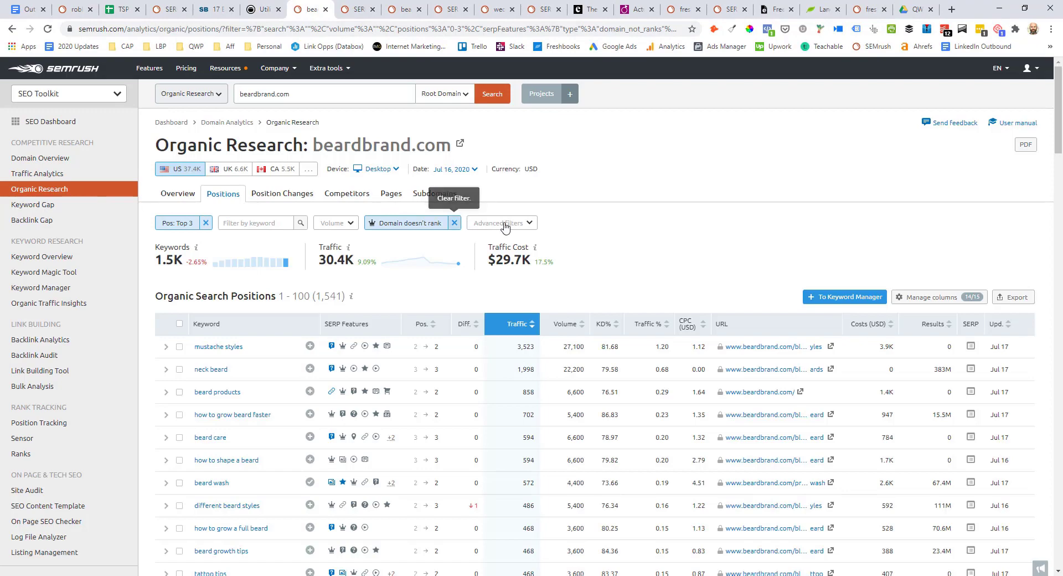
click(505, 225)
click(592, 253)
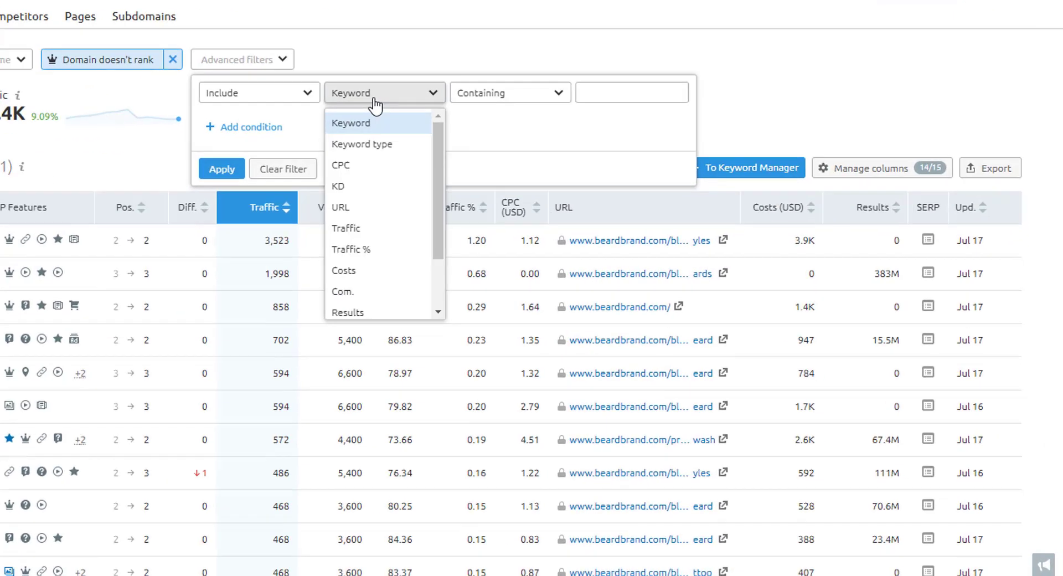
click(383, 217)
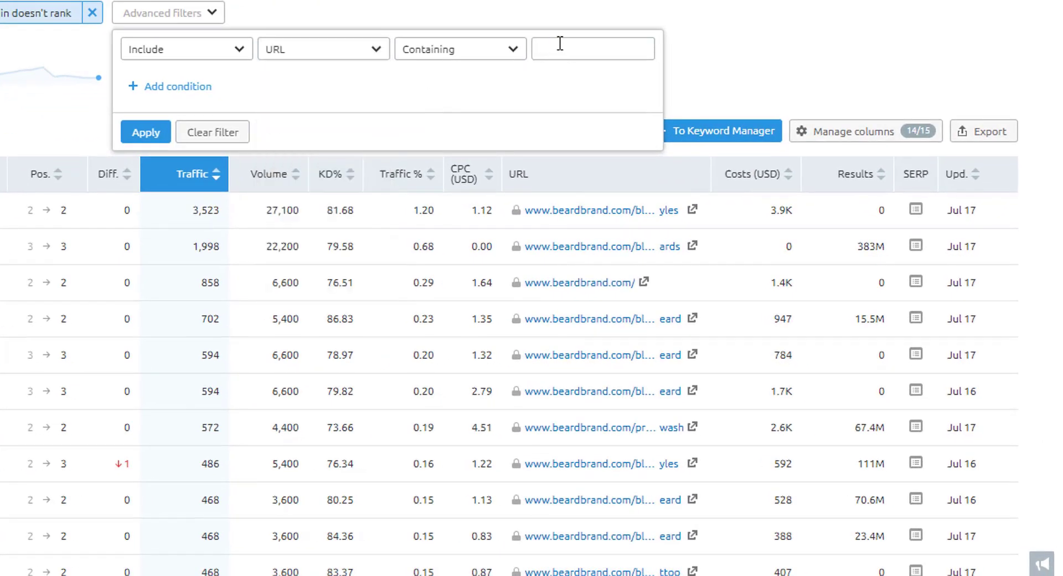
click(560, 42)
text(/products)
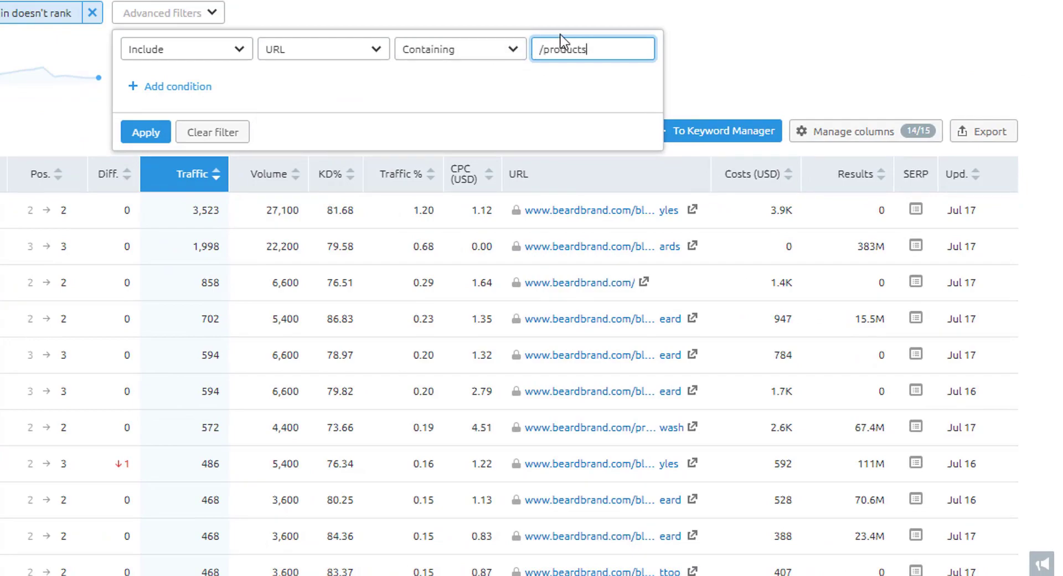
click(147, 133)
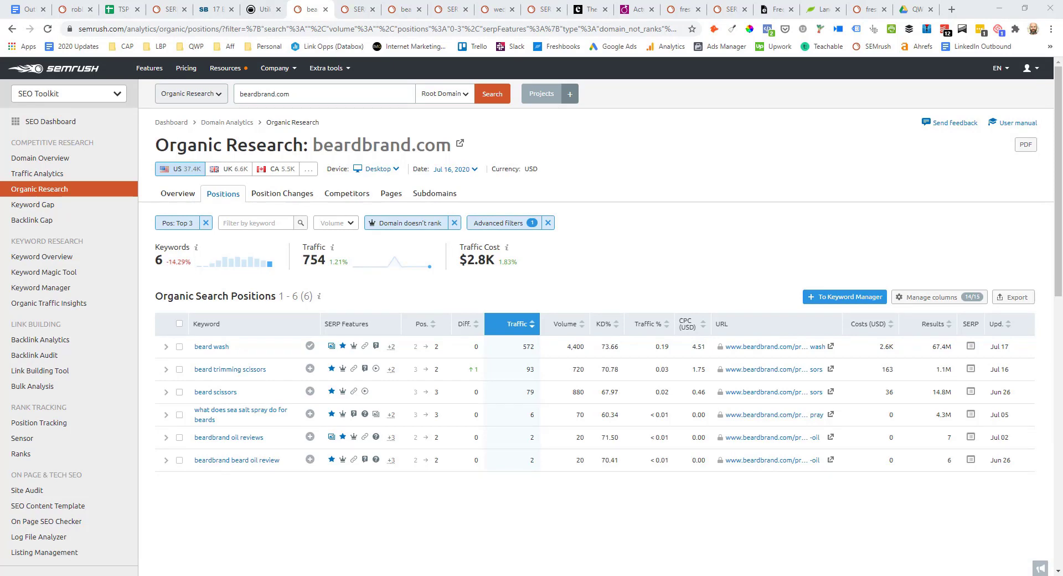
Step: Review the featured snippet in the cached beard wash results, then return to the 1,519-keyword report
key(ctrl+Tab)
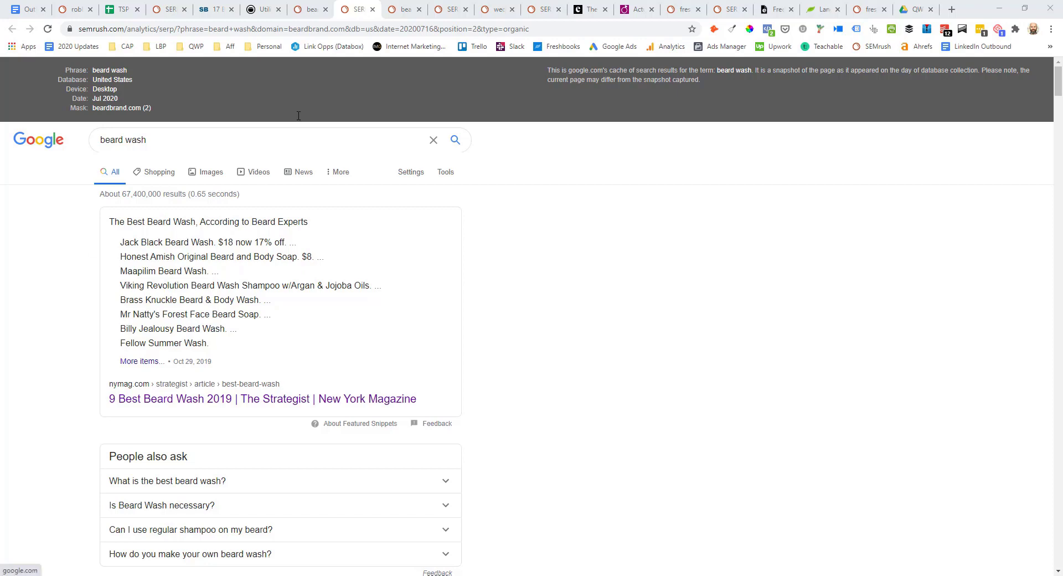
click(403, 9)
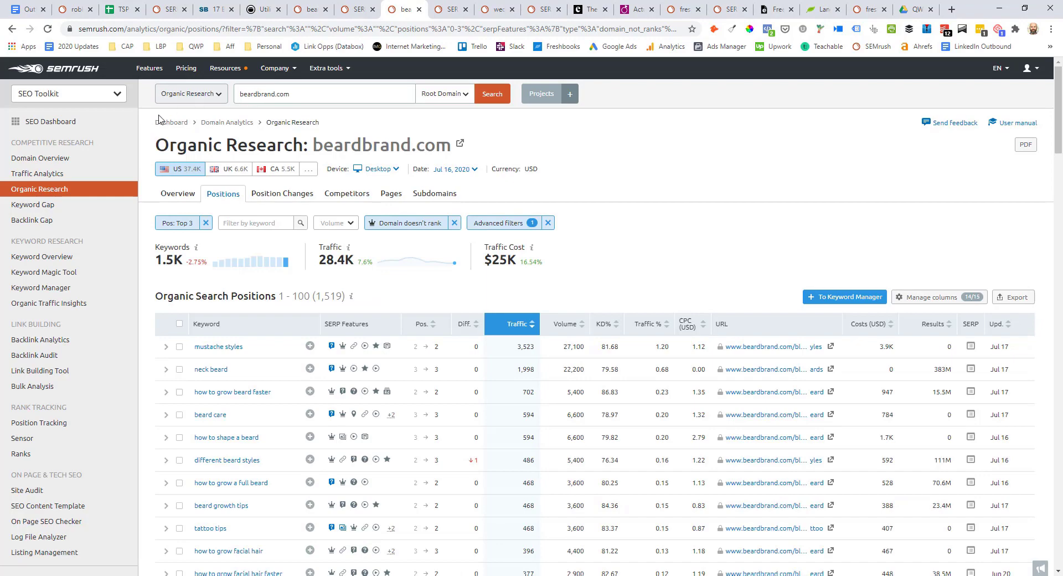
click(480, 222)
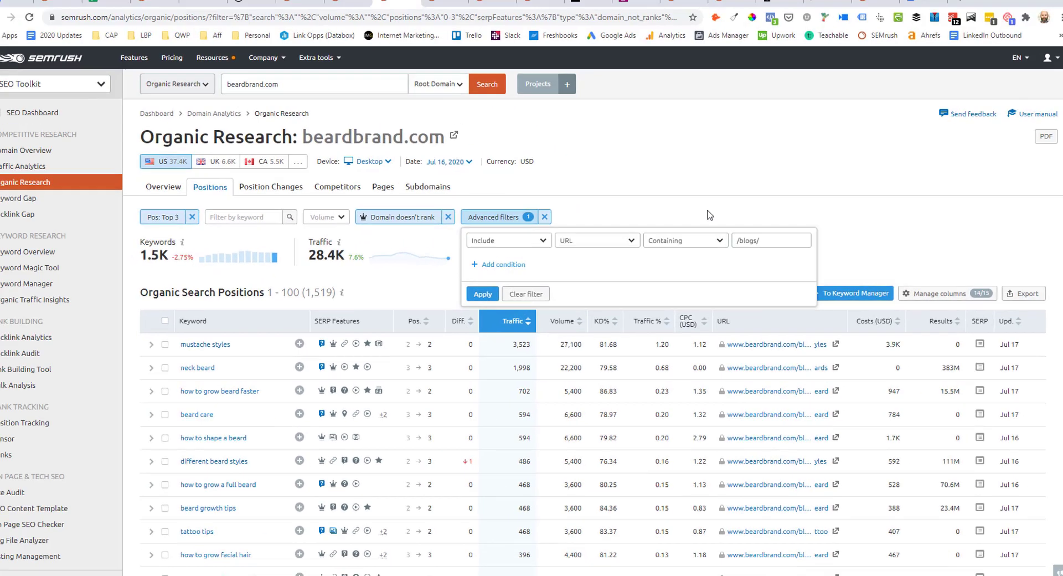
click(708, 41)
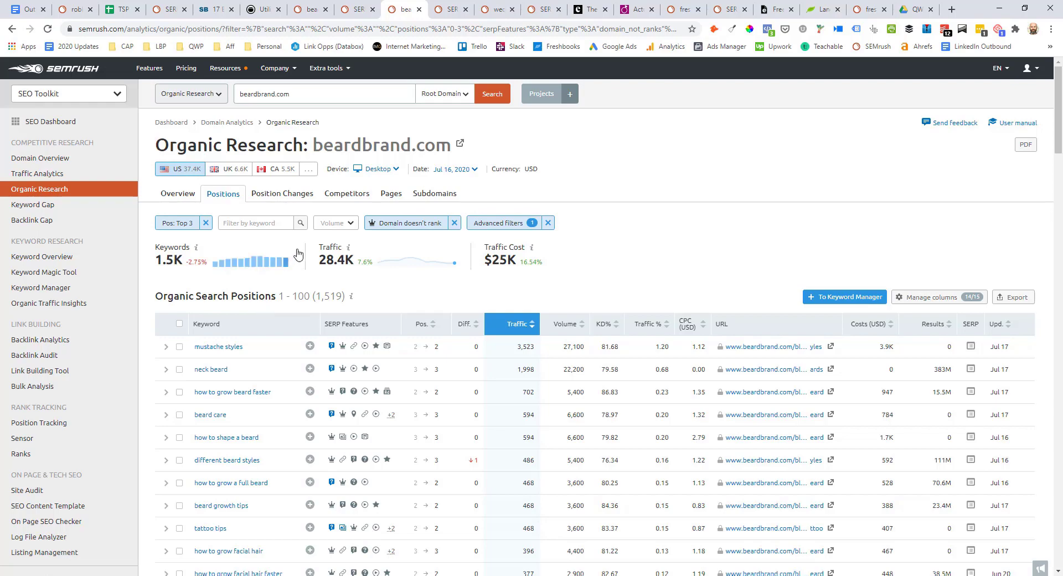
Step: Limit the keywords to search volume 500 and above, leaving 71, and glance at the position options
click(332, 223)
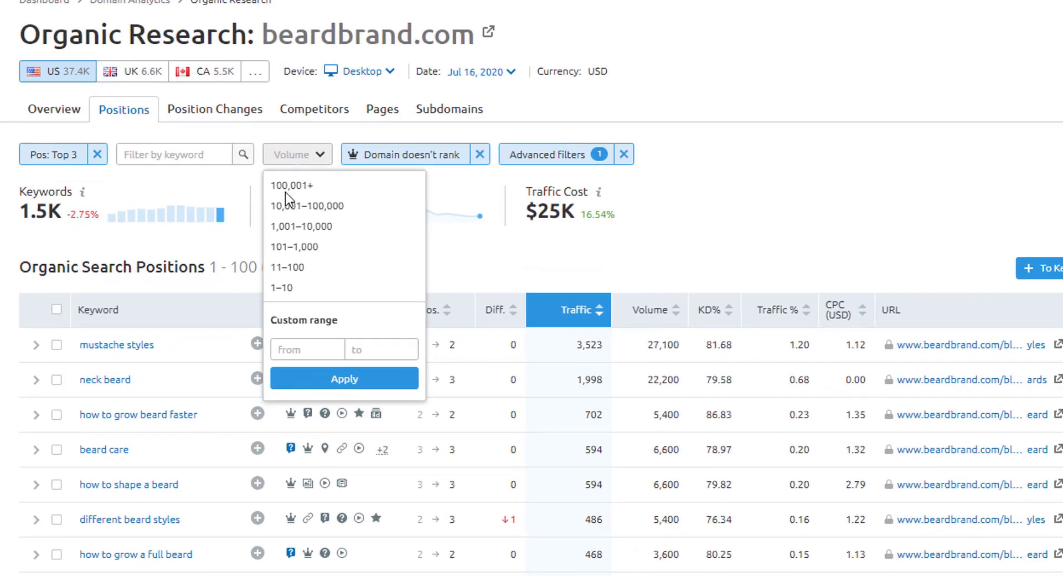
click(283, 349)
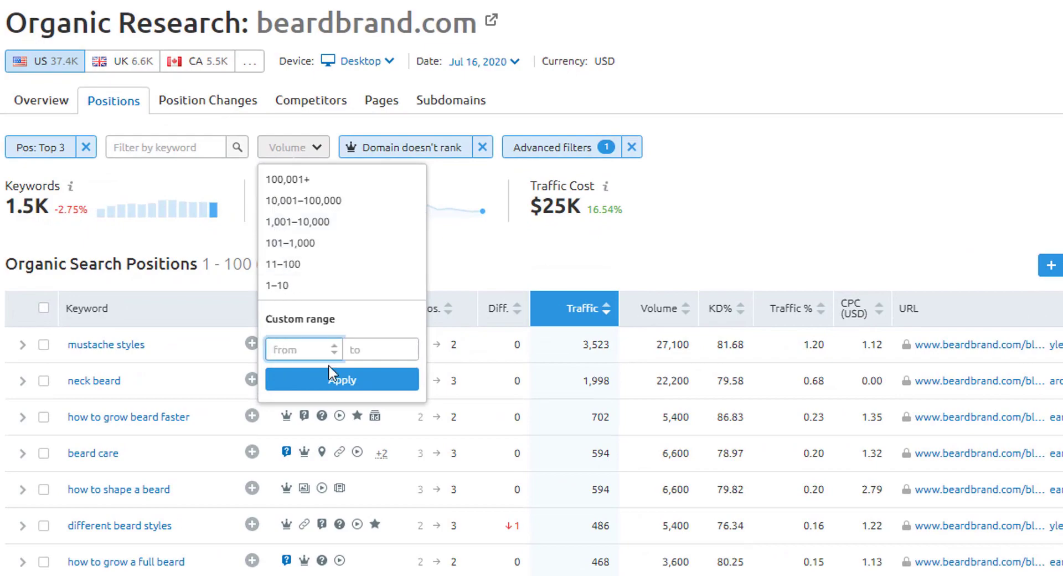
text(500)
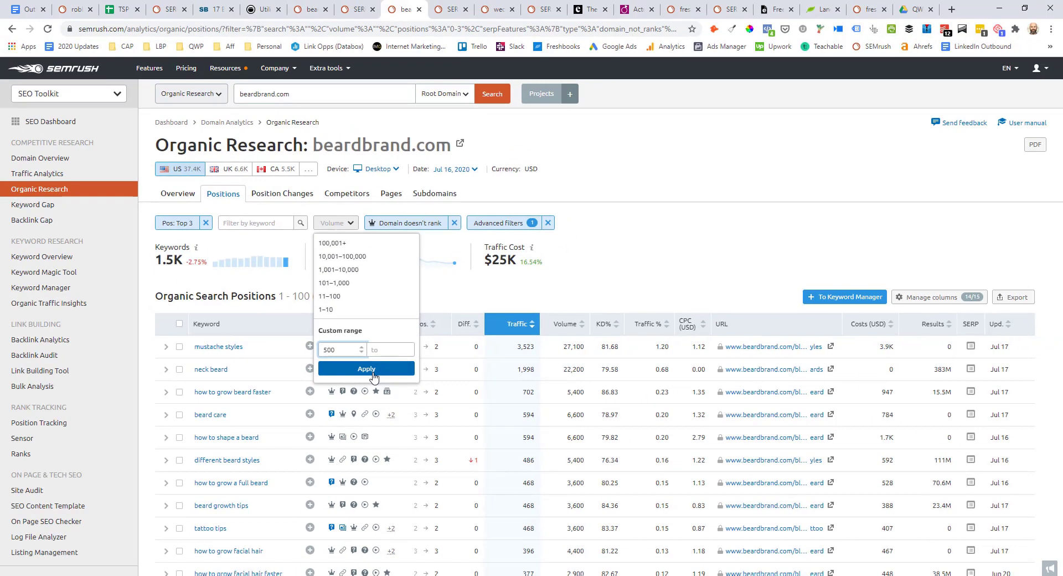
click(353, 387)
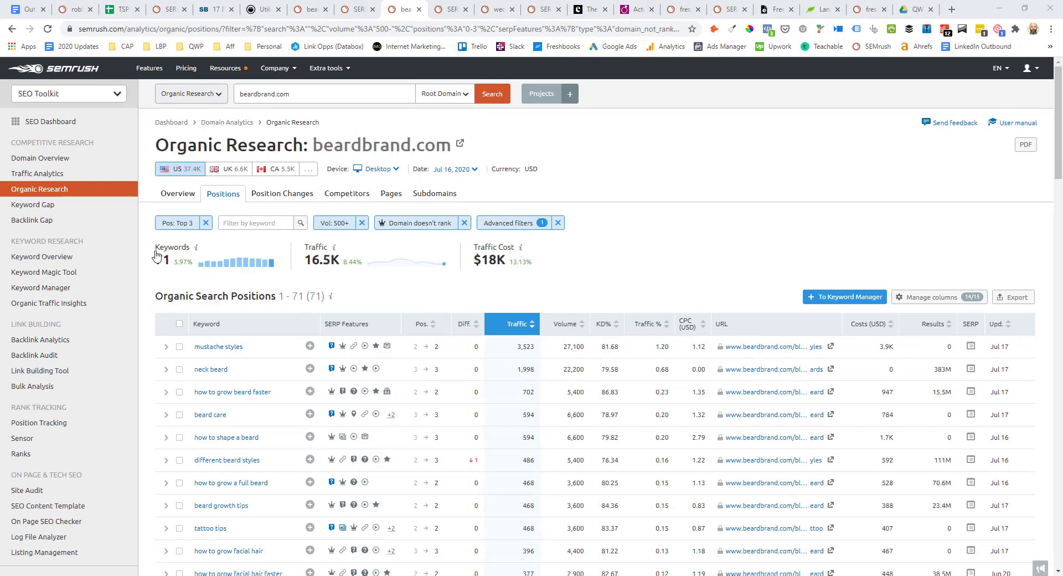
click(173, 225)
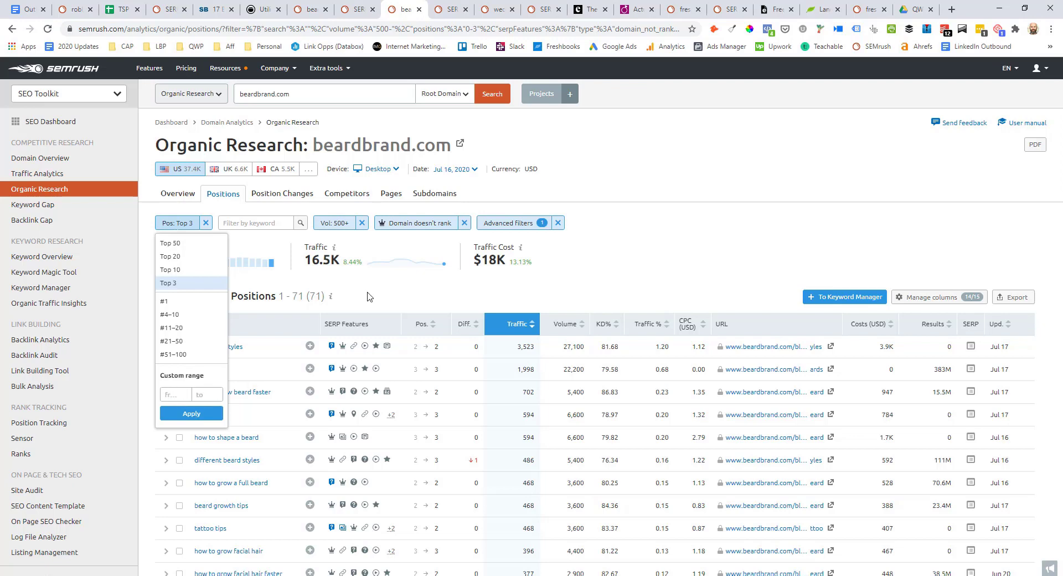
click(625, 169)
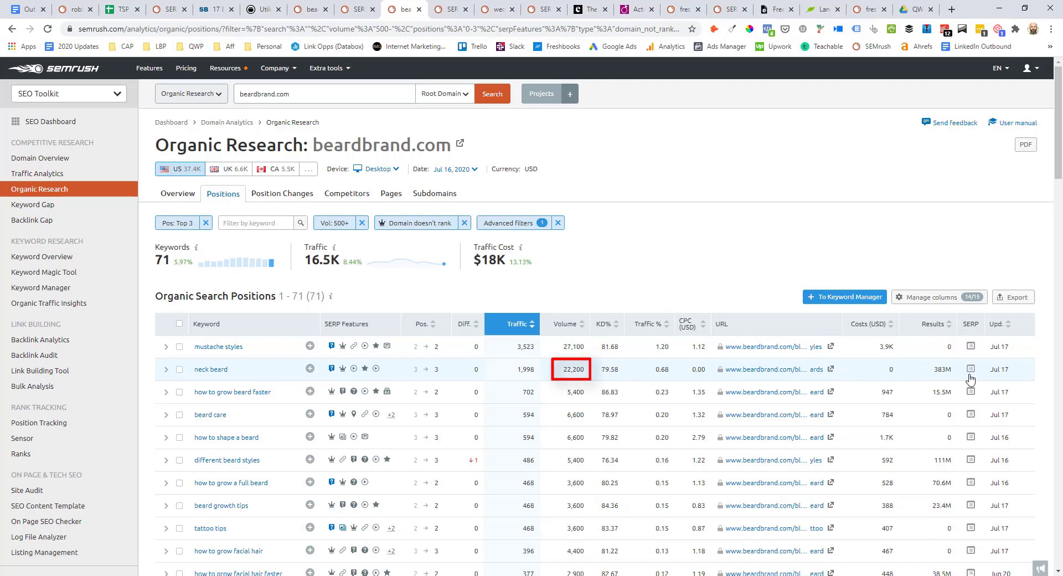
Step: Check the neck beard snapshot, open its Wikipedia snippet link separately, and view Beardbrand's neckbeards article
click(444, 12)
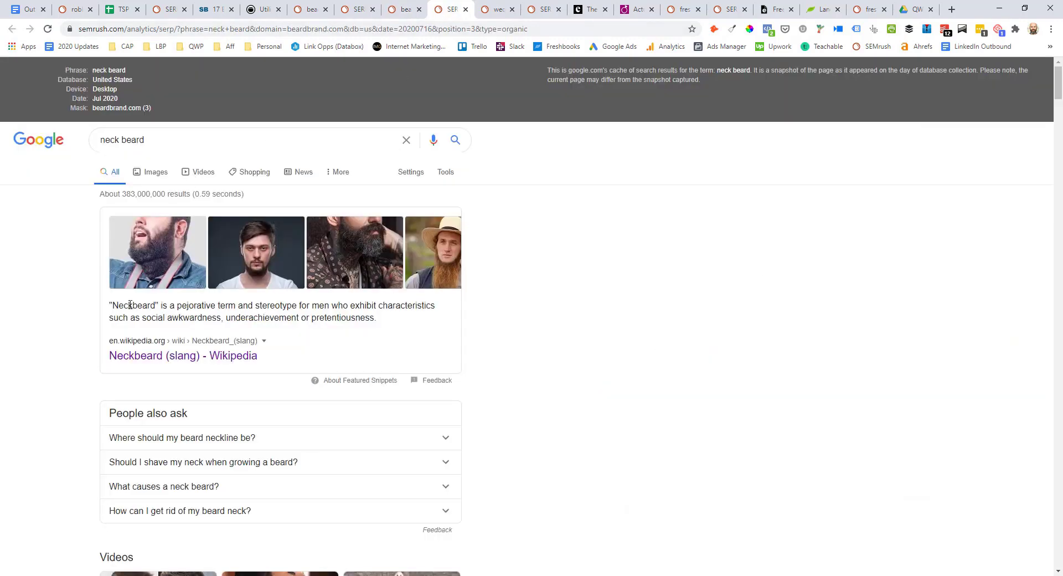
middle_click(188, 349)
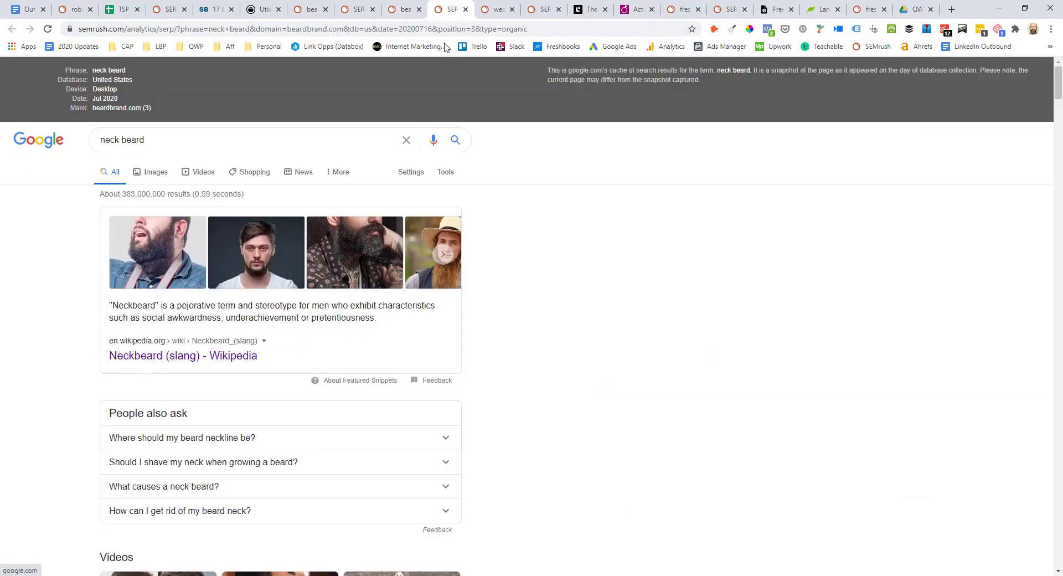
click(470, 10)
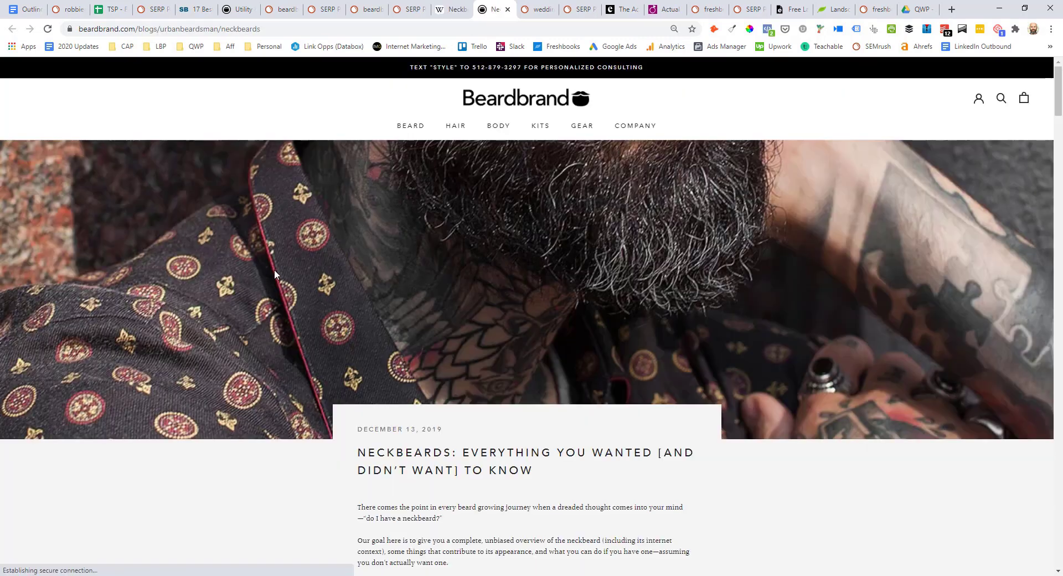
Step: Highlight the opening lines of the 'In its truest form' neckbeard definition under Neckbeard Defined
scroll(280, 265, down, 1)
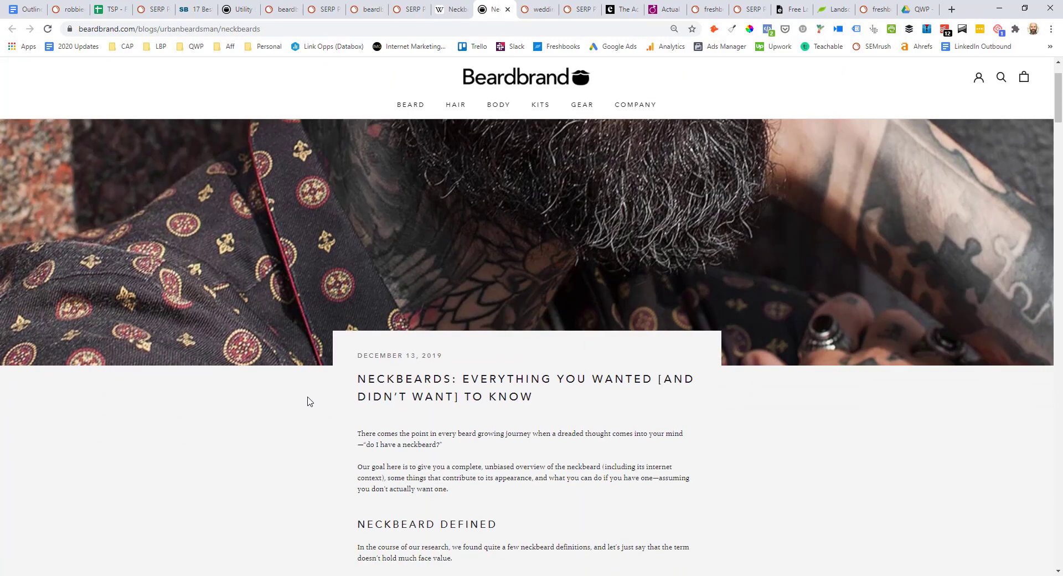
scroll(351, 365, down, 2)
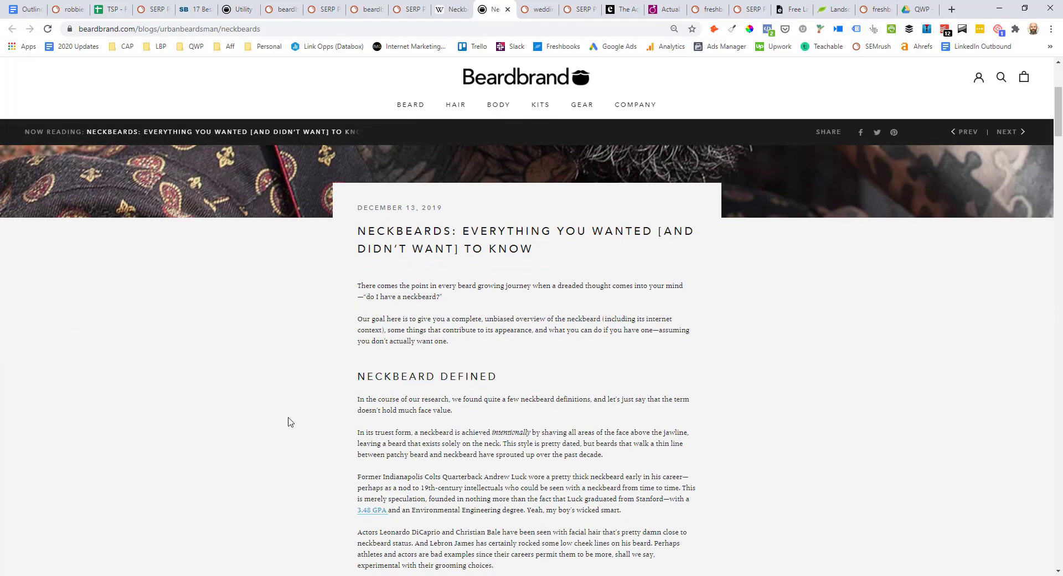
drag(355, 435, 640, 443)
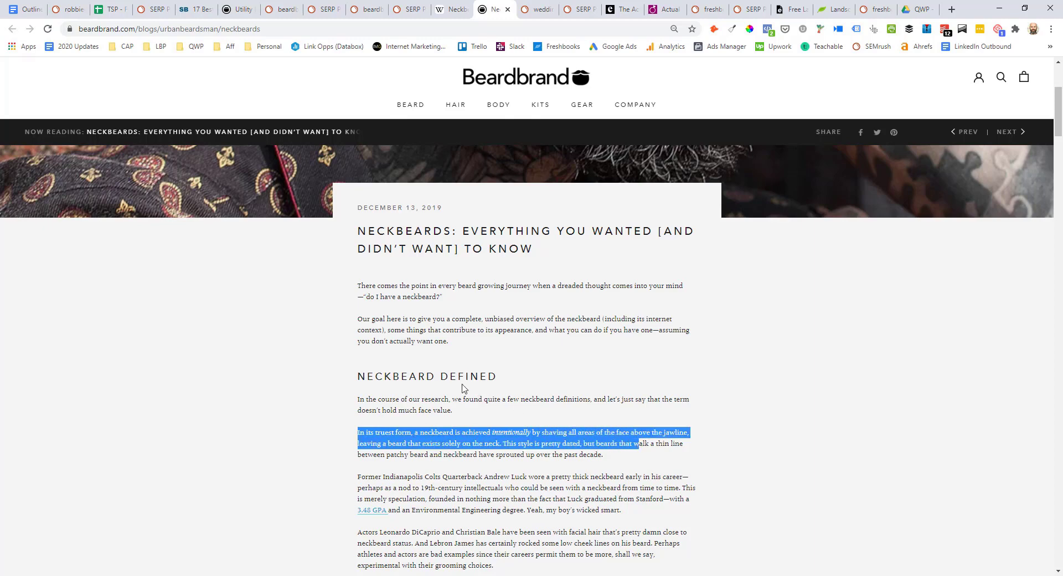